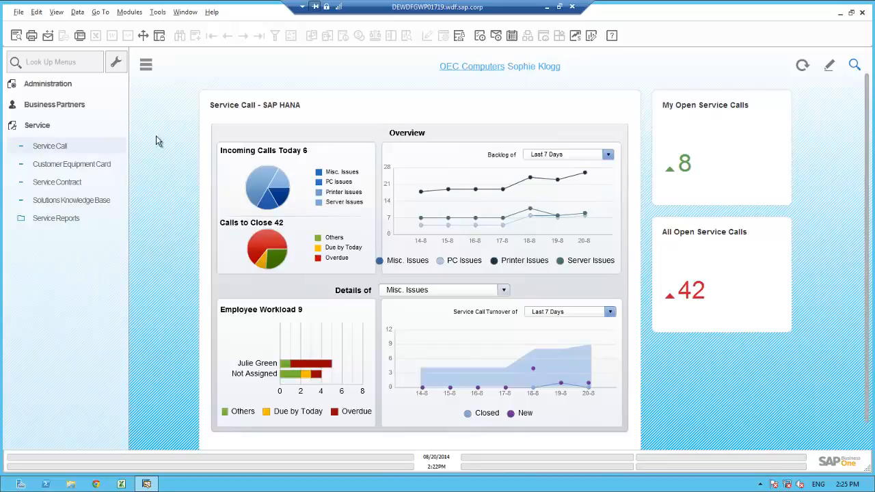
Step: Create a service call for Paso Enterprises with a subject stating that the contact would like to purchase additional memory for the S10000 Server
left_click(65, 146)
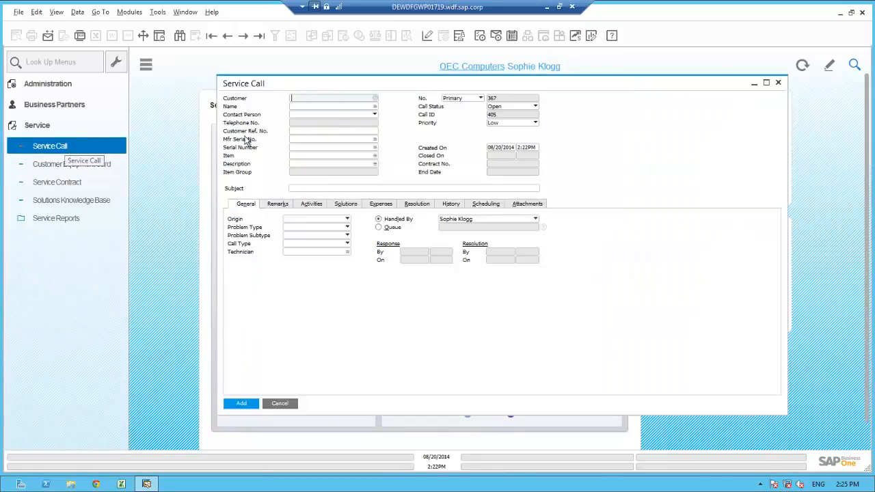
left_click(327, 105)
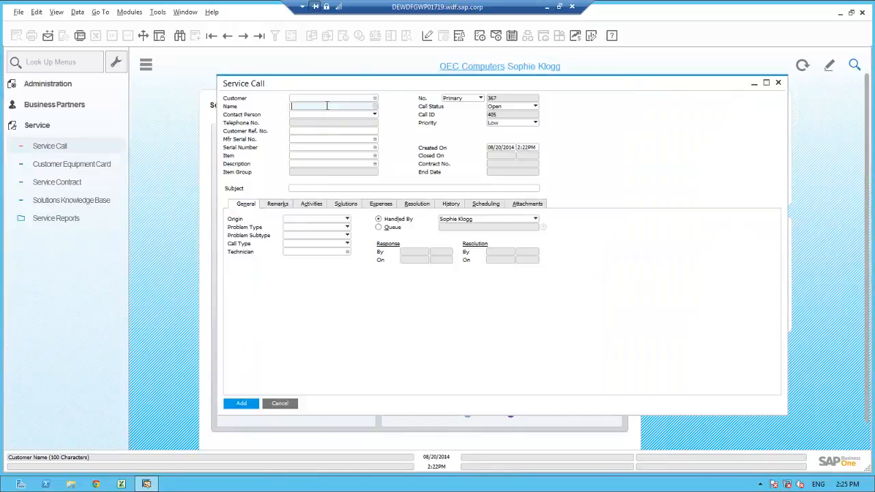
type("Paso")
key("Tab")
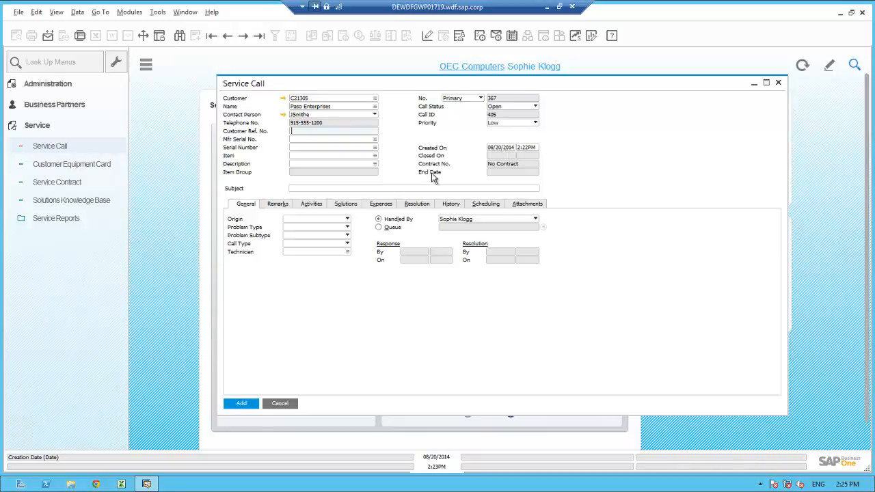
left_click(307, 188)
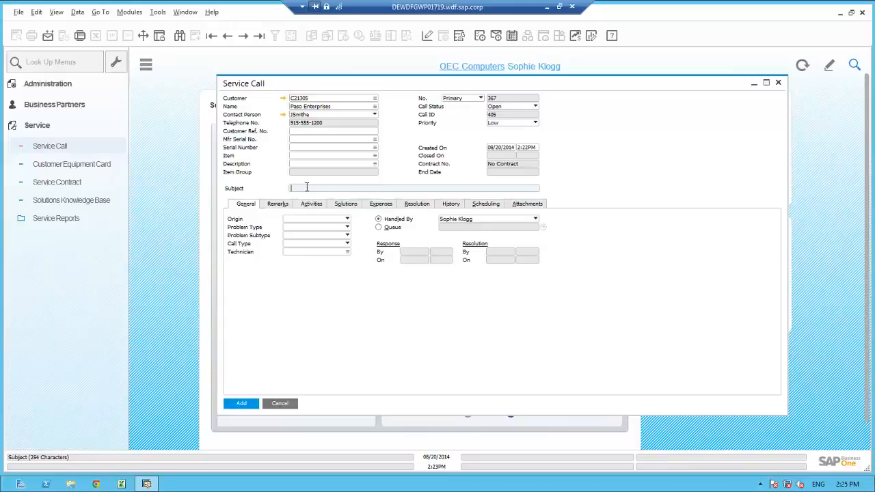
type("Janes would like to purchaseaddtional memory for the S10000 Server")
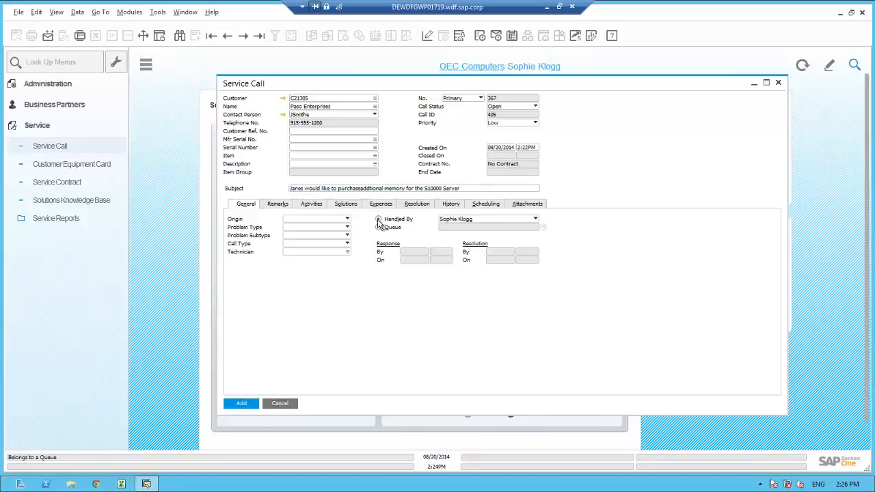
Step: Set the service call's origin to Telephone No. and its problem type to Question
left_click(317, 219)
left_click(307, 236)
left_click(309, 229)
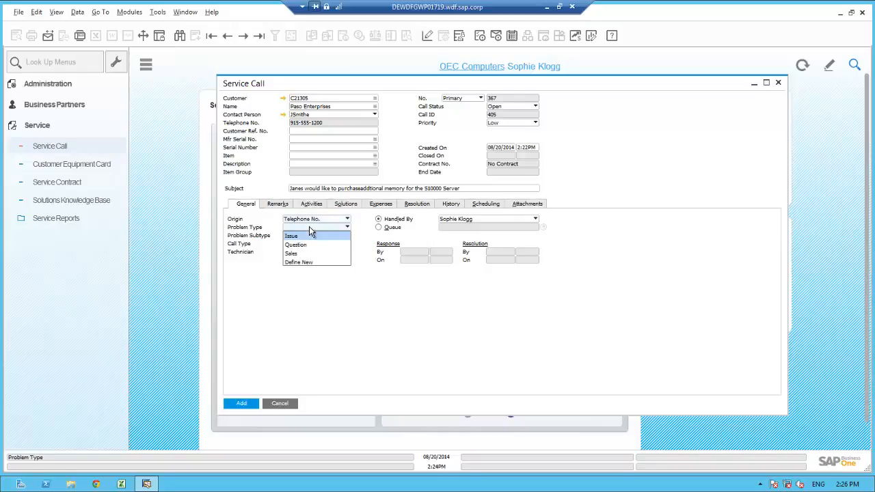
left_click(306, 247)
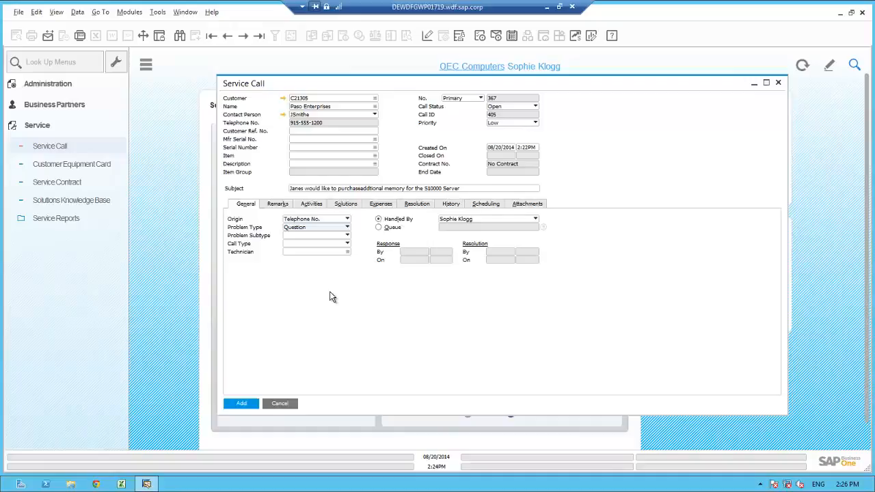
Step: Set the service call's item to S10000
left_click(303, 156)
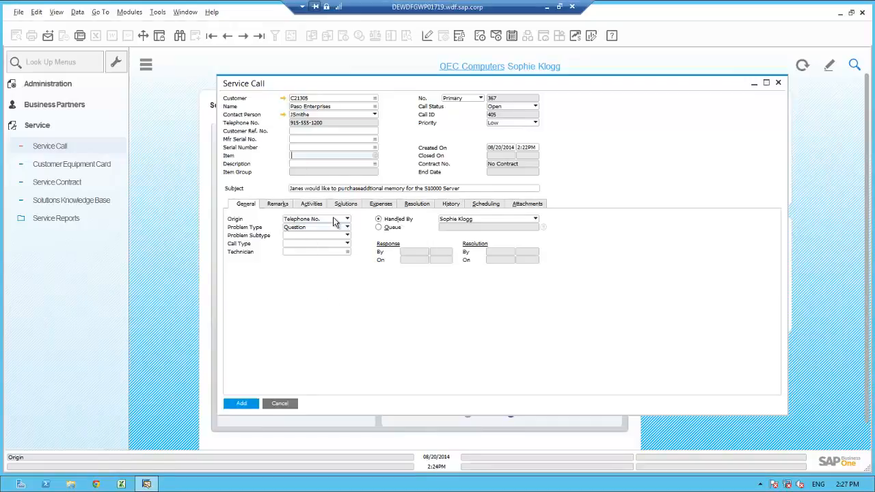
type("S10000")
key("Tab")
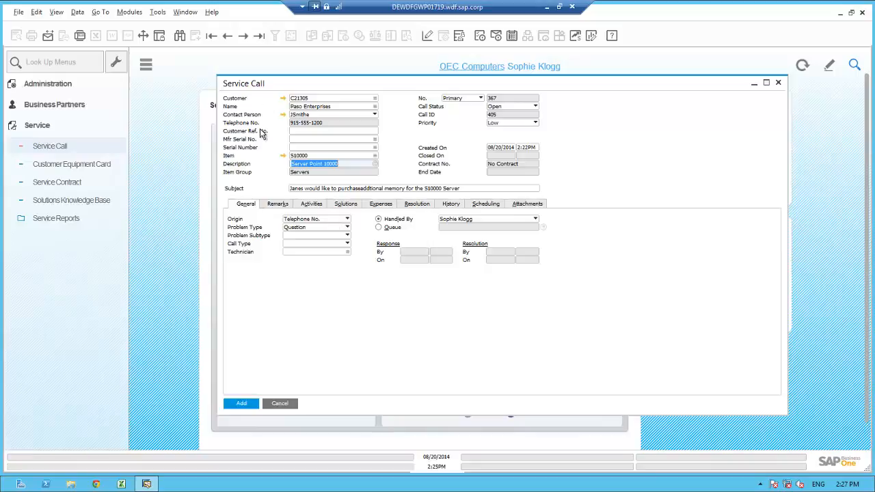
left_click(306, 140)
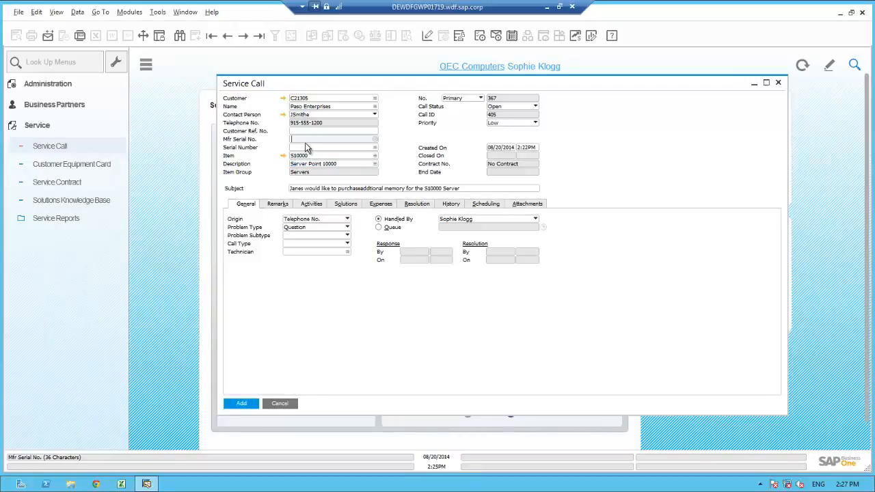
left_click(305, 147)
key("Tab")
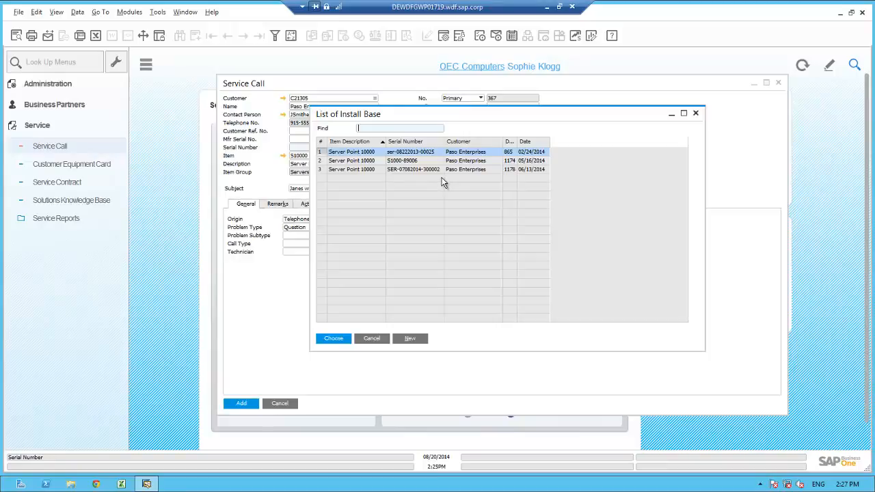
double_click(516, 142)
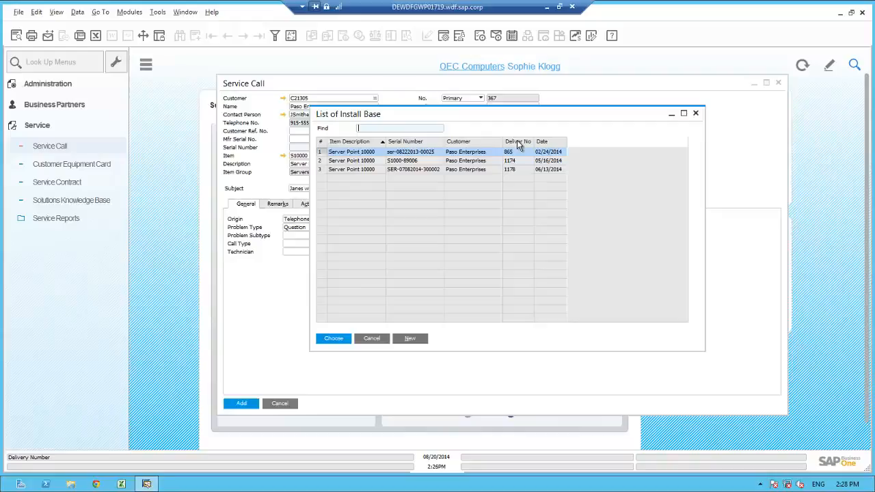
left_click(365, 171)
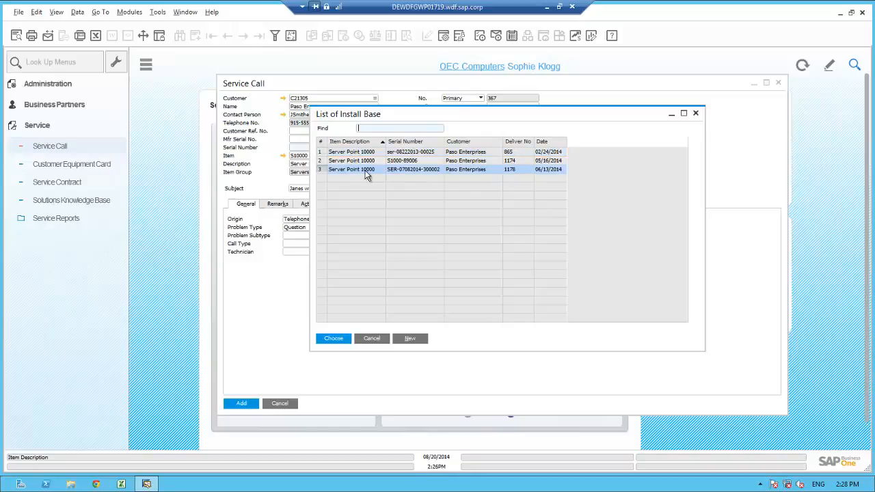
left_click(854, 66)
type("07")
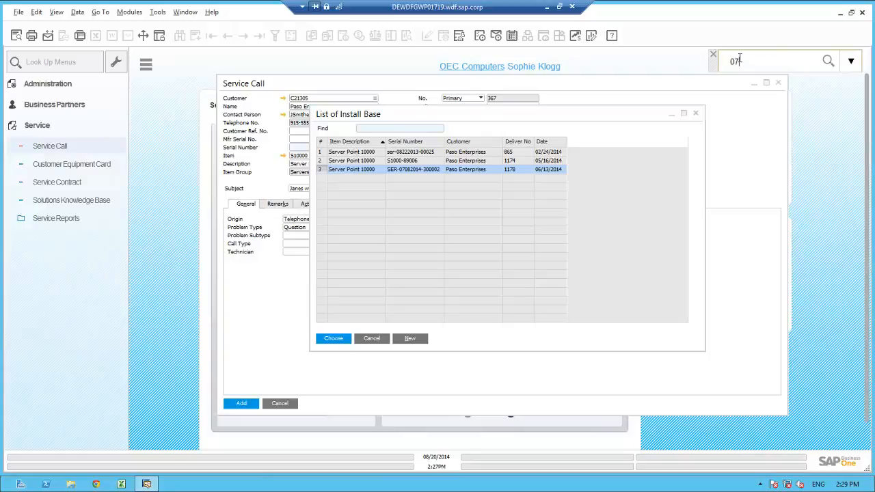
type("082014-300002")
left_click(828, 63)
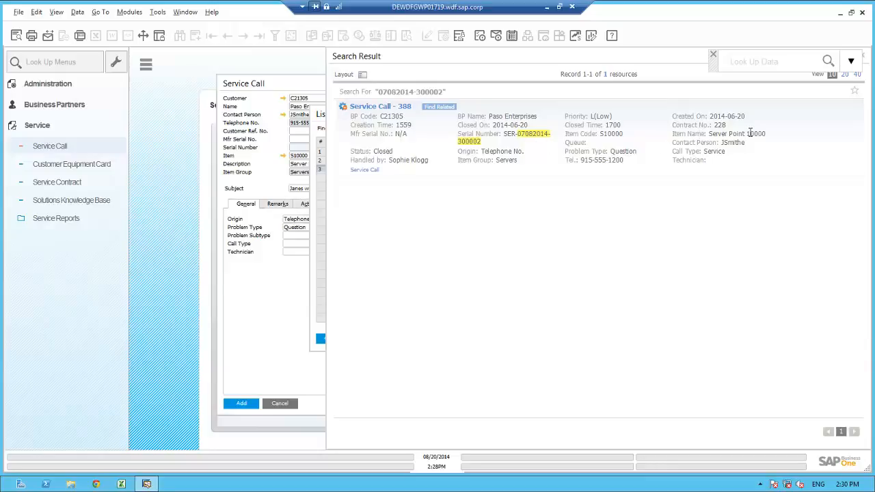
left_click(379, 107)
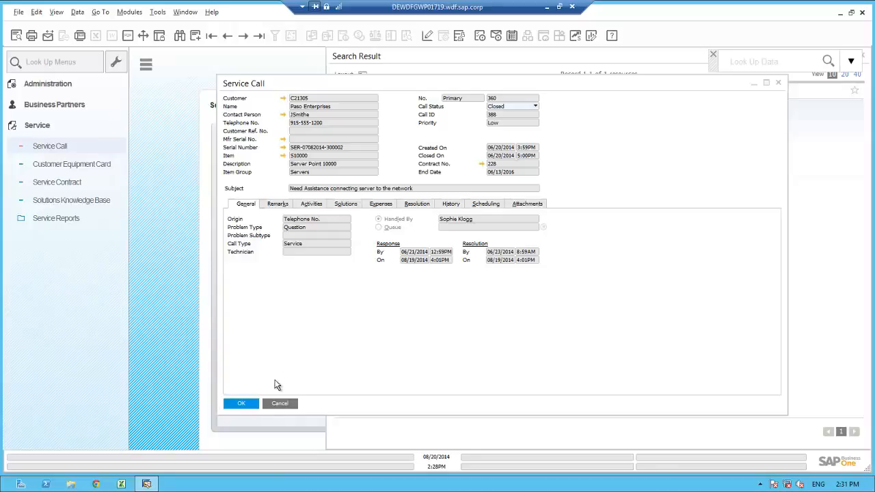
left_click(277, 404)
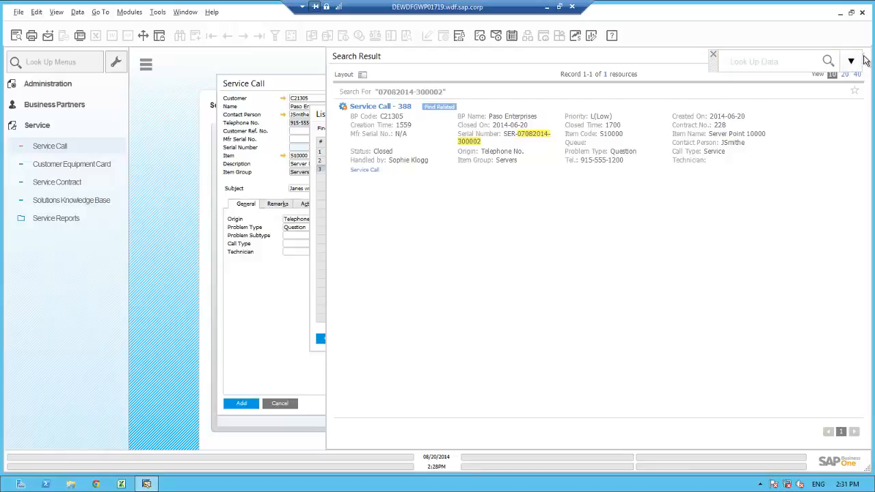
left_click(864, 56)
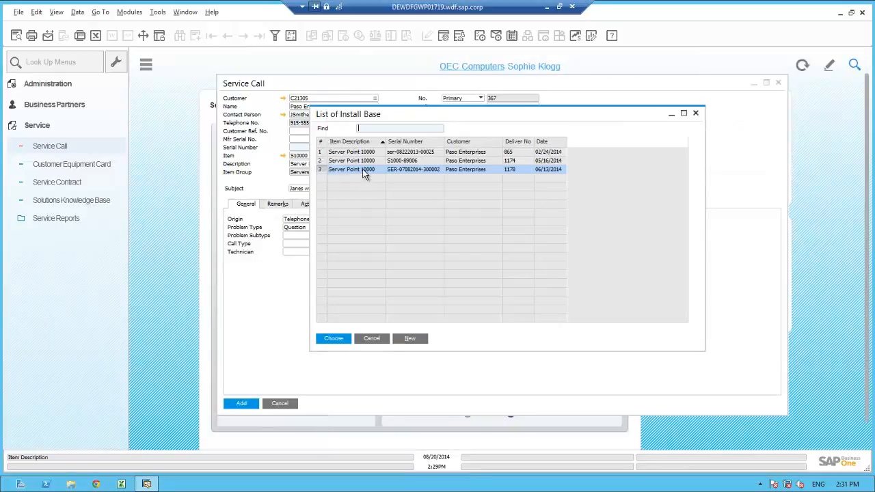
left_click(334, 338)
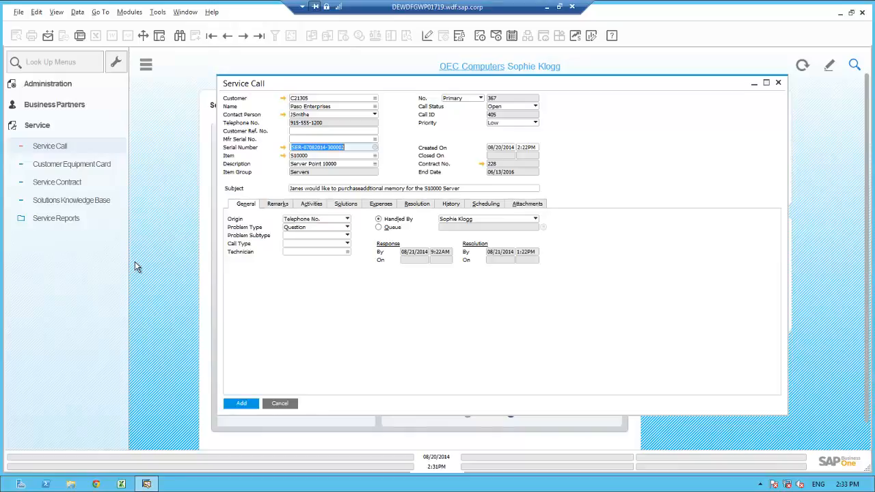
Step: Examine the server's customer equipment card and its linked warranty contract, including response time, resolution time and coverage
left_click(282, 147)
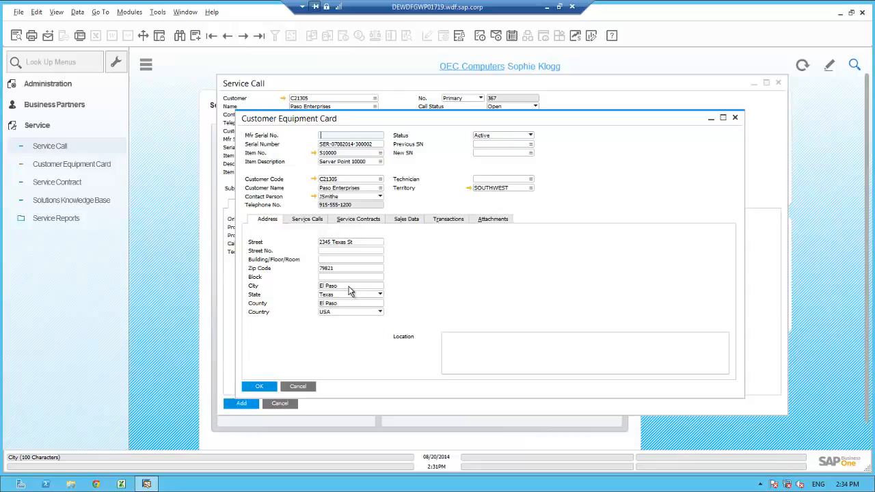
left_click(352, 220)
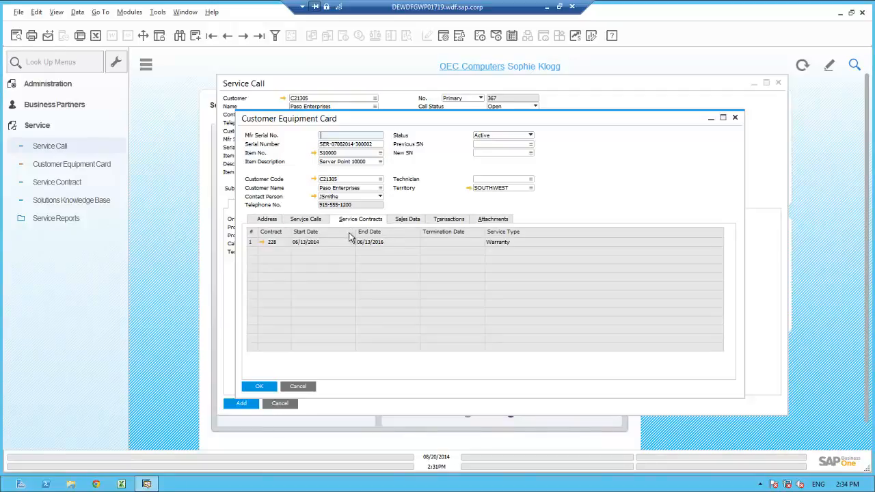
left_click(260, 243)
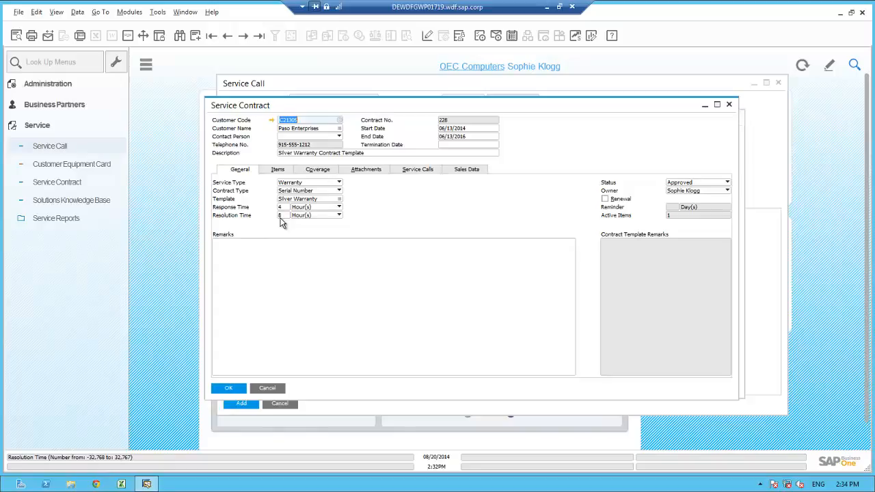
left_click(325, 169)
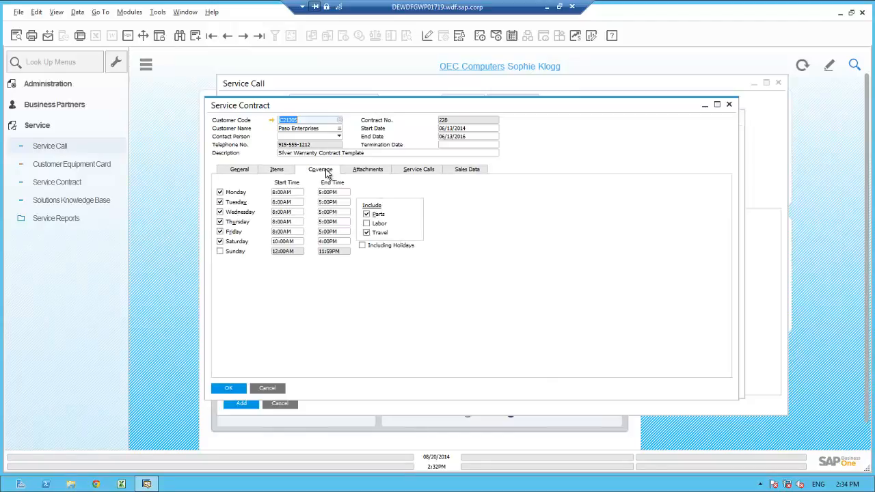
left_click(265, 389)
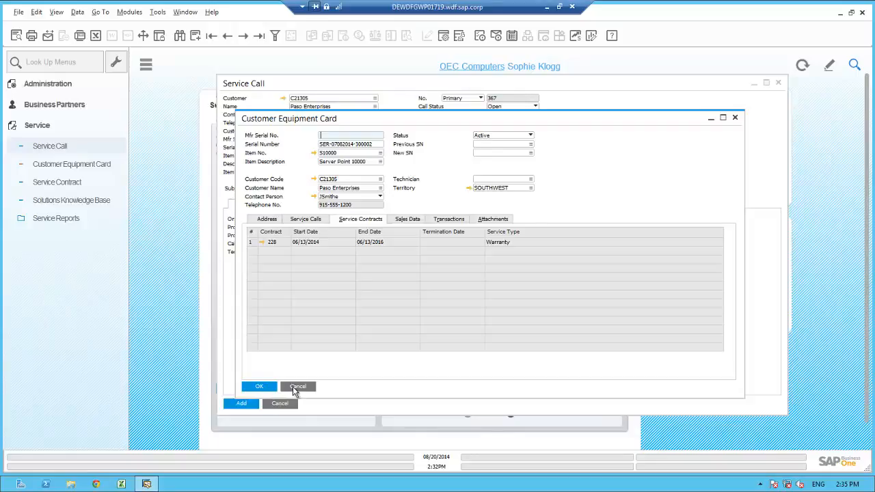
left_click(294, 387)
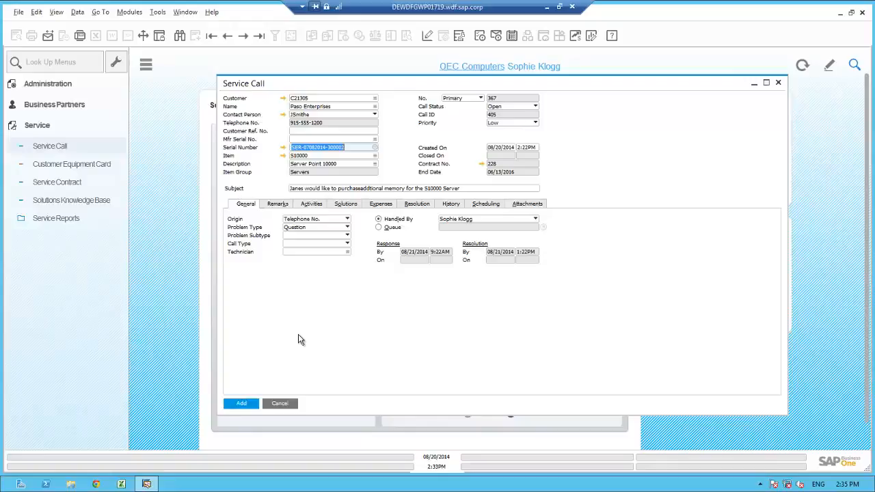
Step: Check the customer's master data for the assigned sales employee, and return to the service call
left_click(283, 98)
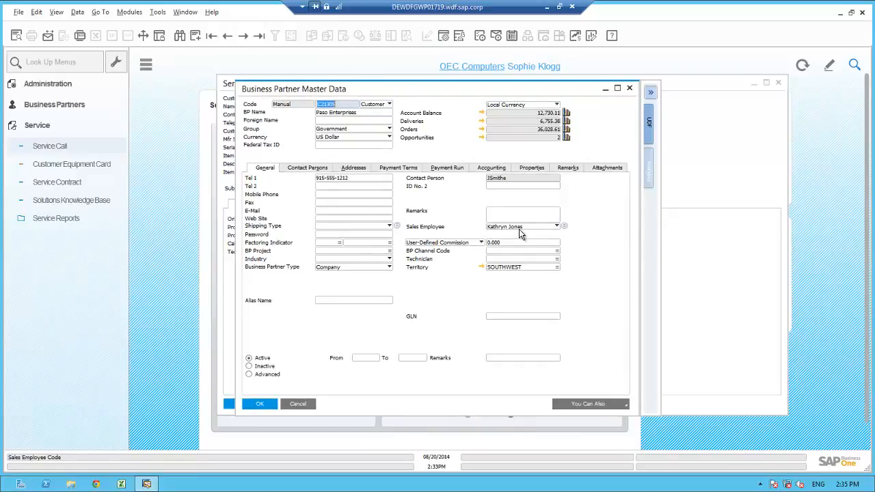
left_click(298, 403)
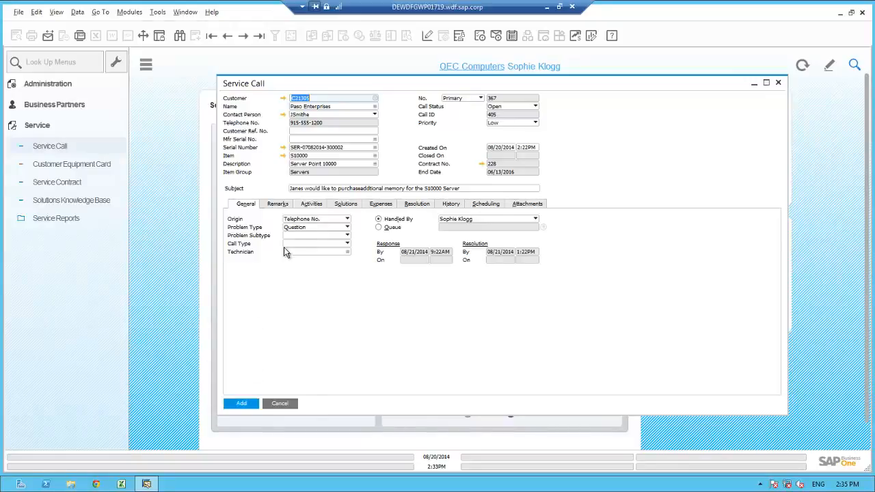
Step: Start a new phone call activity from the service call, with type Sales and subject Purchase
left_click(313, 205)
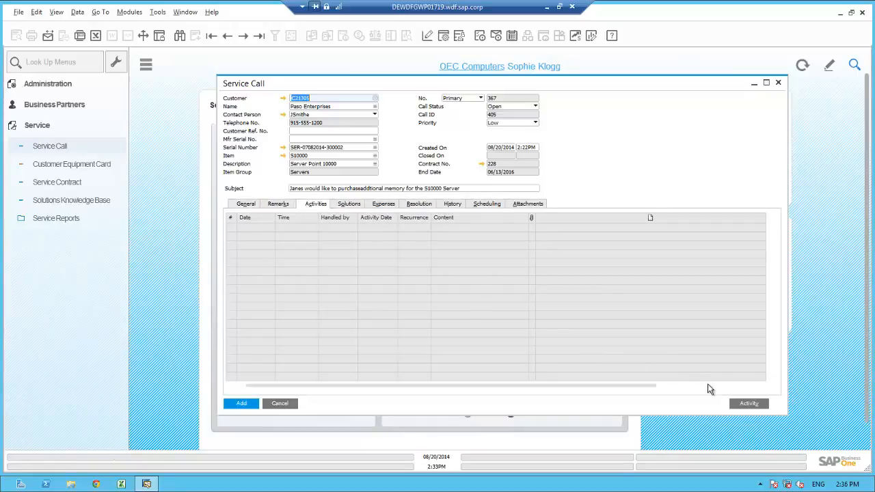
left_click(749, 403)
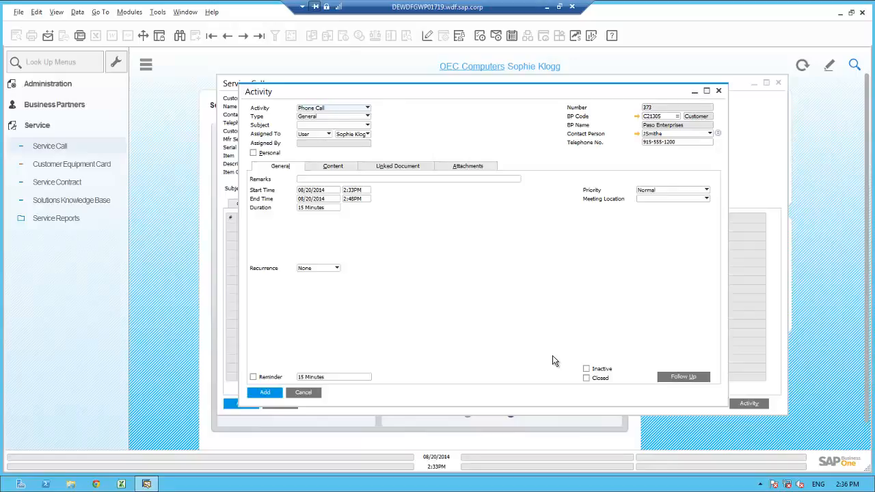
left_click(341, 119)
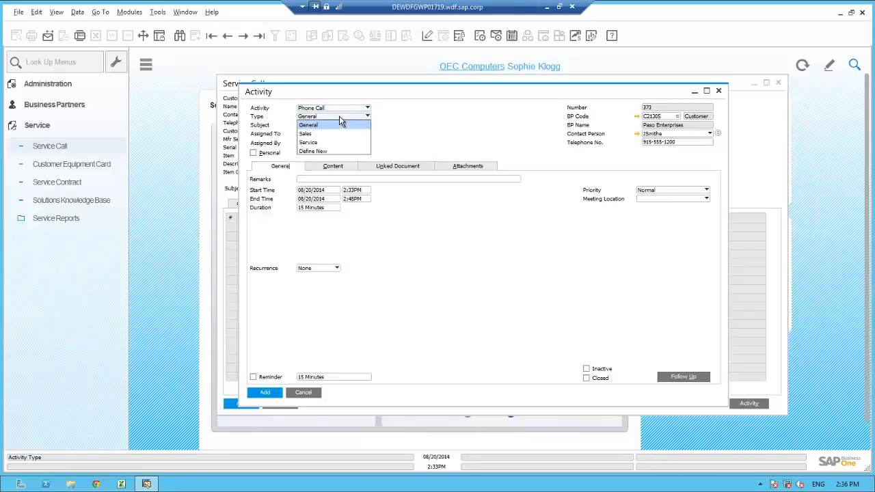
left_click(325, 133)
left_click(332, 126)
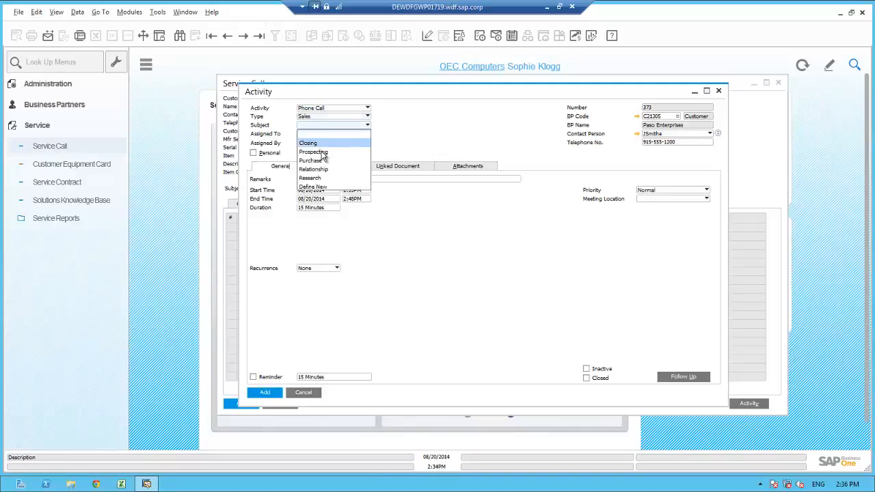
left_click(322, 161)
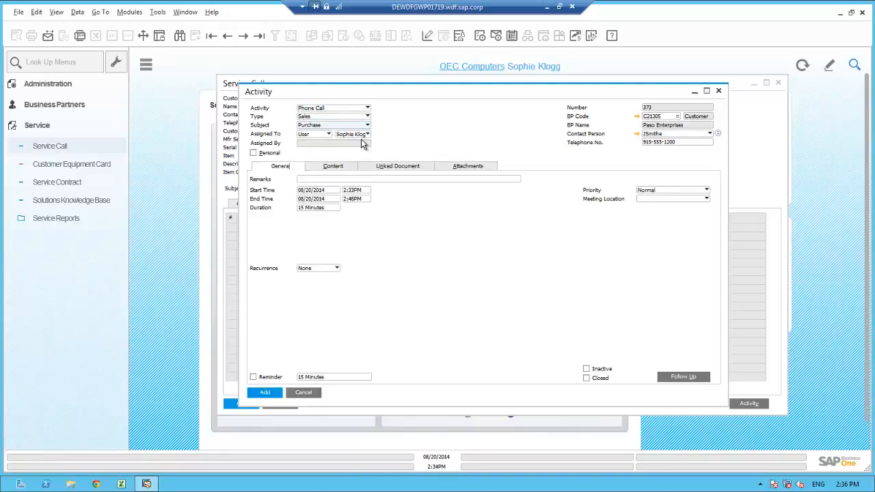
Step: Assign the activity to the customer's sales employee, enter a remark to call the contact about purchasing additional memory, set a reminder, and add the activity
left_click(368, 135)
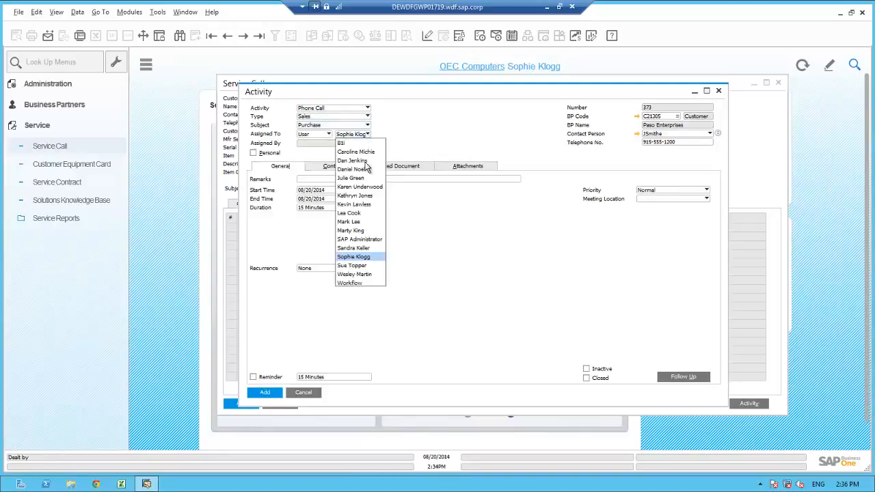
left_click(361, 197)
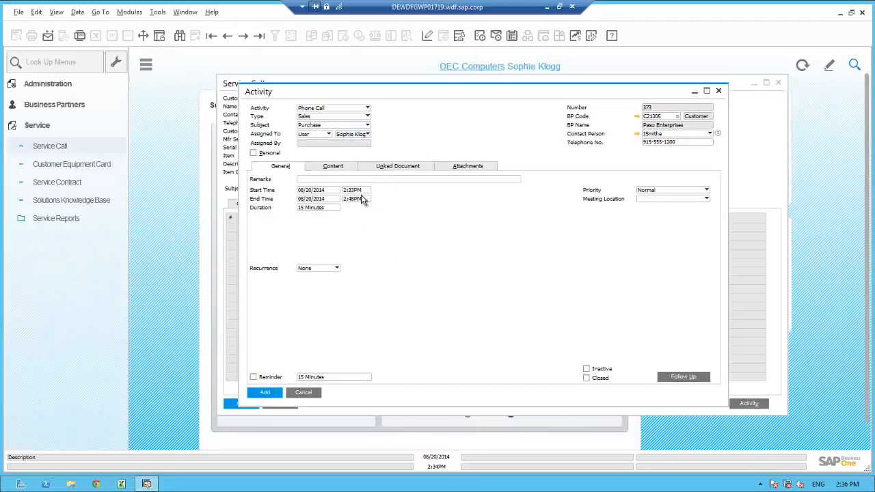
left_click(339, 180)
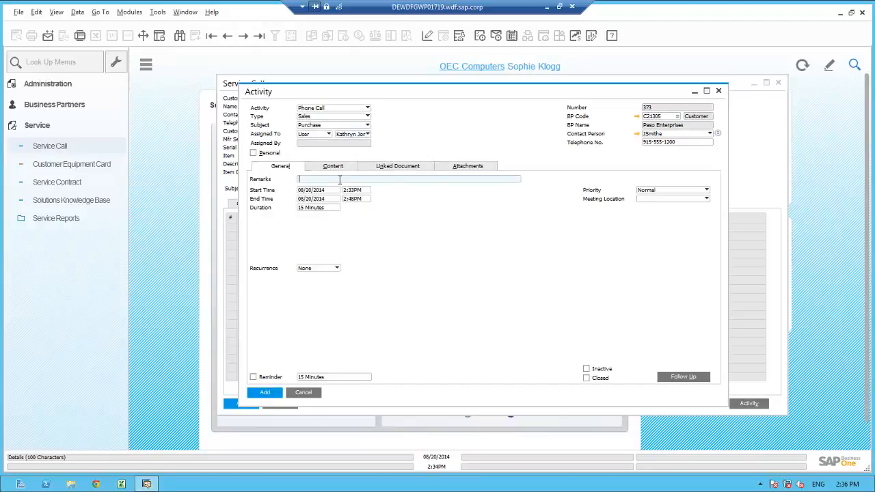
type("Please call Jane about the purchse of addtional memory")
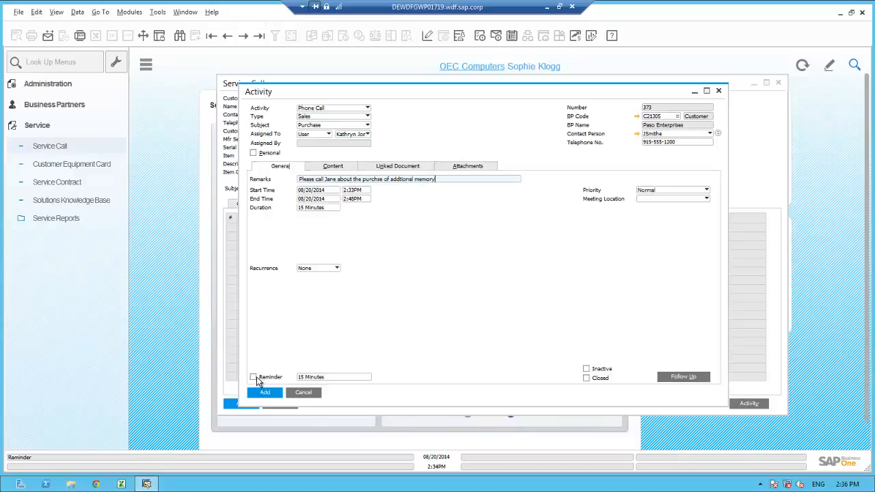
left_click(253, 378)
left_click(265, 393)
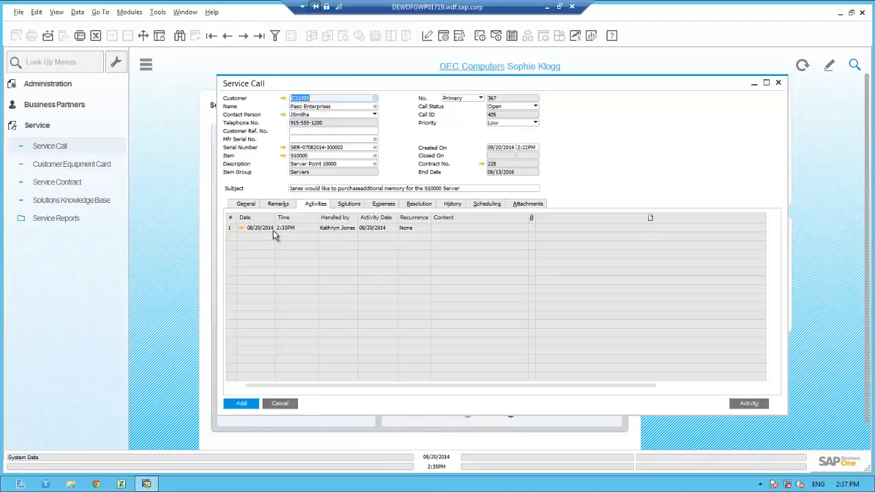
Step: Set the service call's call type to Sales in its general details
left_click(245, 204)
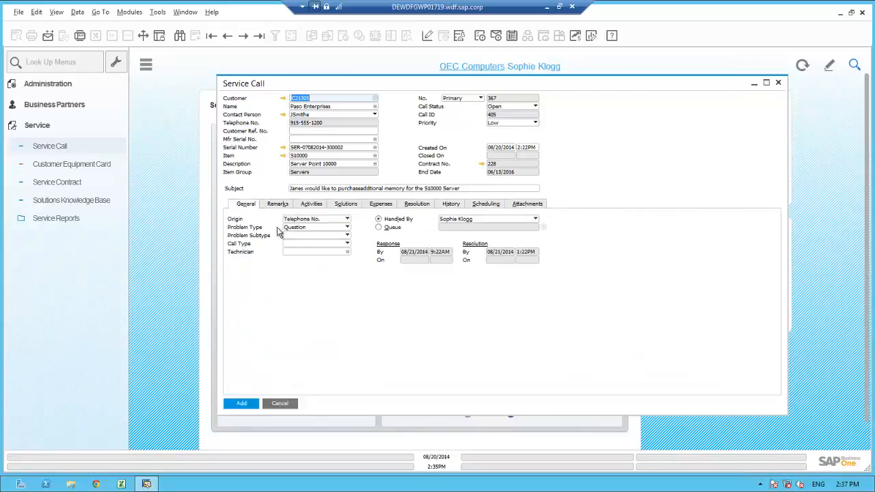
left_click(297, 243)
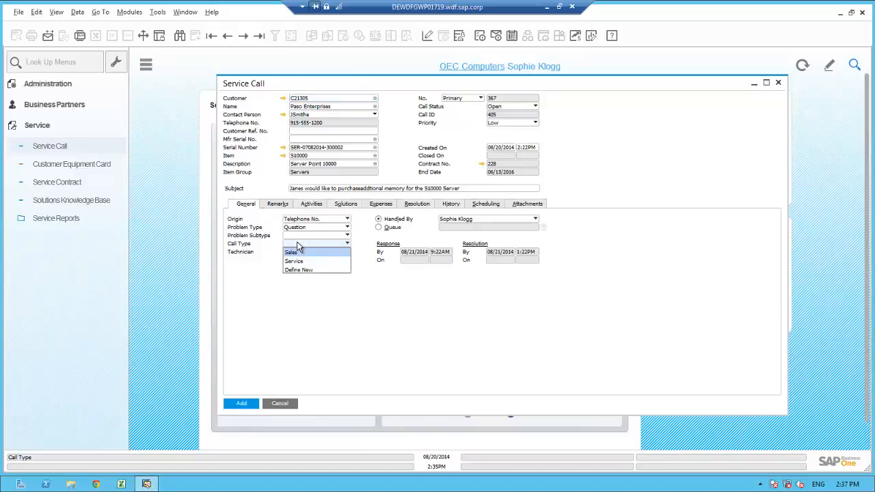
left_click(291, 253)
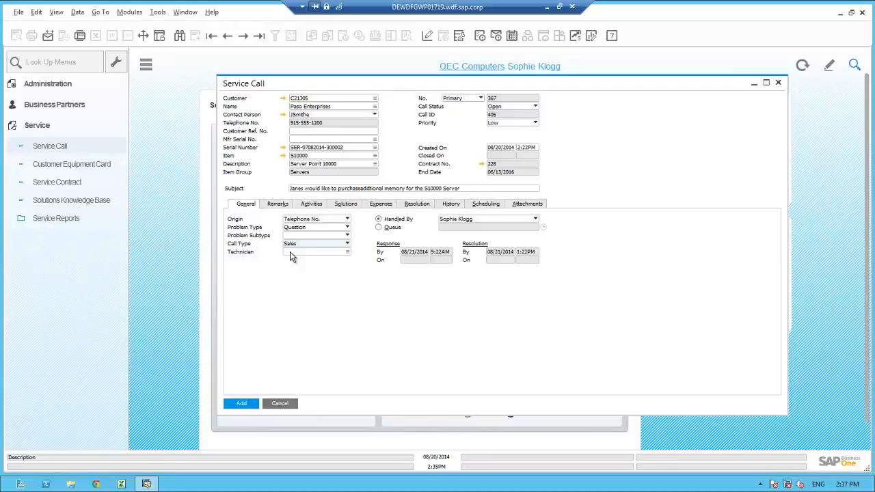
Step: Enter a resolution saying the call is pending the sales employee's memory purchase call to the contact, set the status to Pending, and add the service call
left_click(417, 204)
left_click(297, 238)
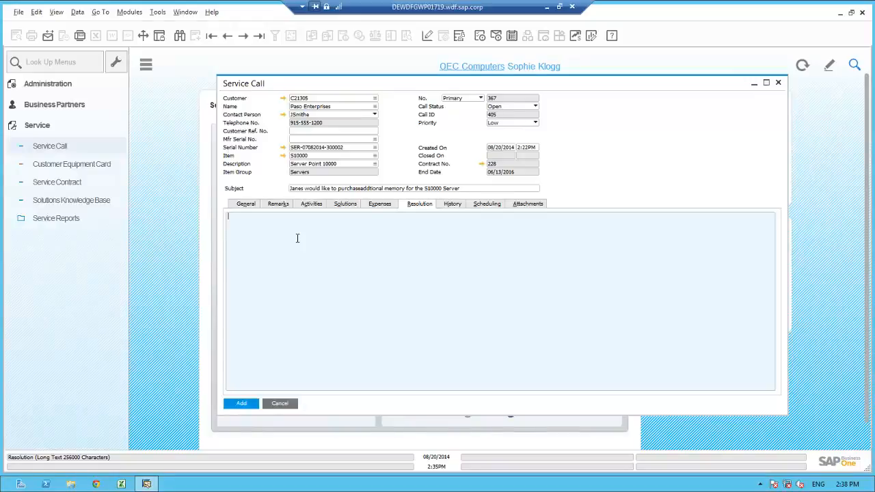
type("Set this call status to pending based on Kathryn calling Jane about addtional memory purchase.")
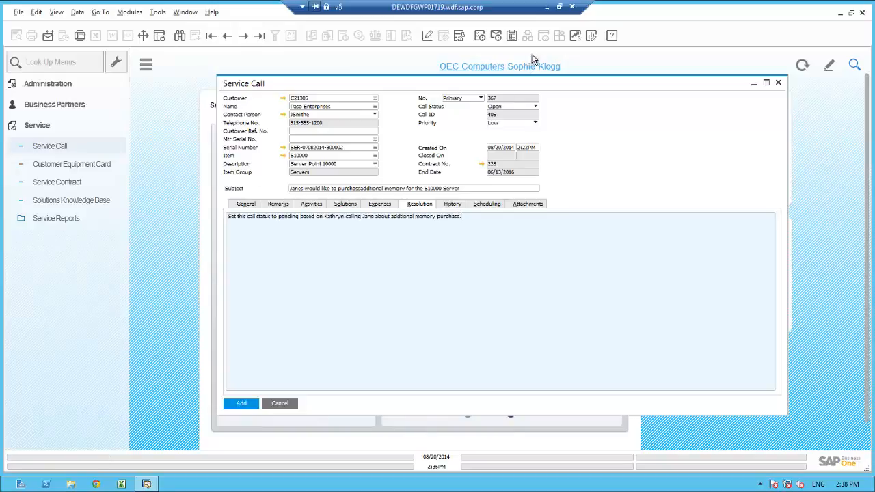
left_click(500, 108)
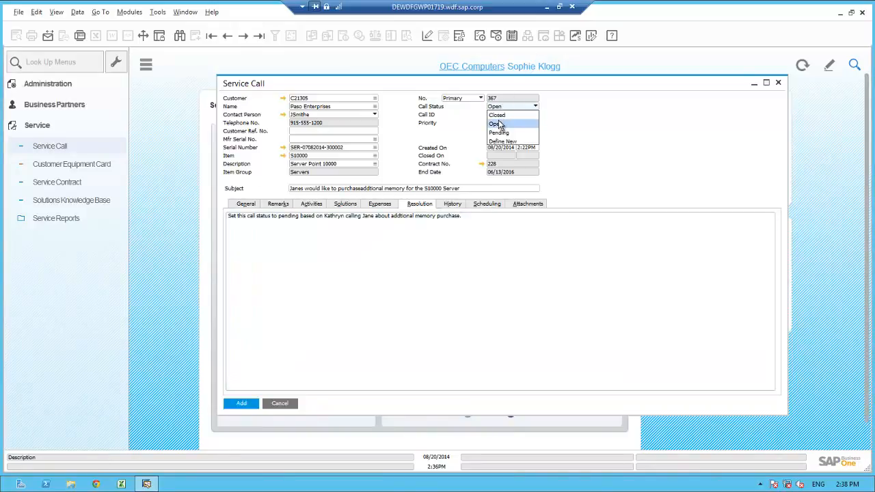
left_click(499, 132)
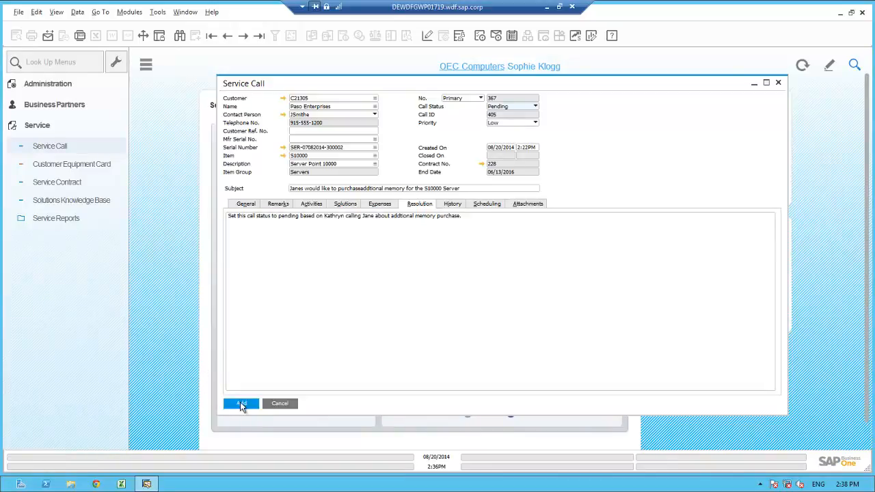
left_click(241, 404)
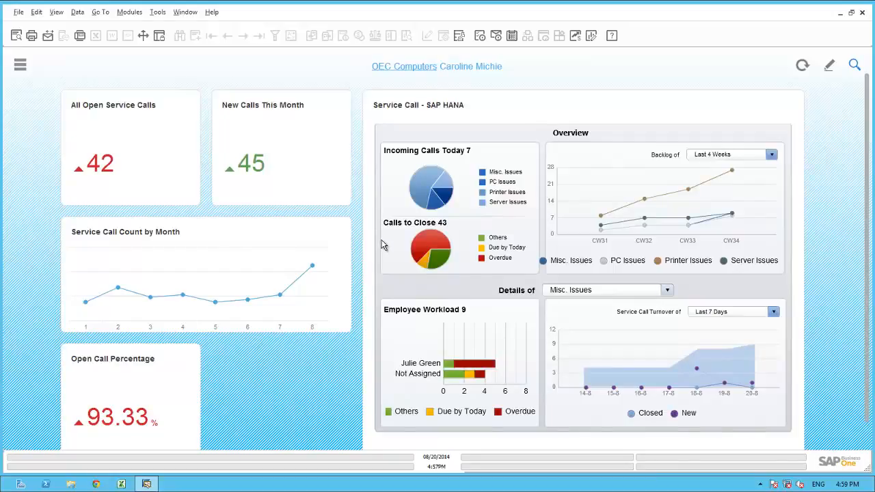
Step: Examine the dashboard's overdue calls and the Last 4 Weeks backlog, and show the workload and turnover details for Printer Issues
mouse_move(424, 250)
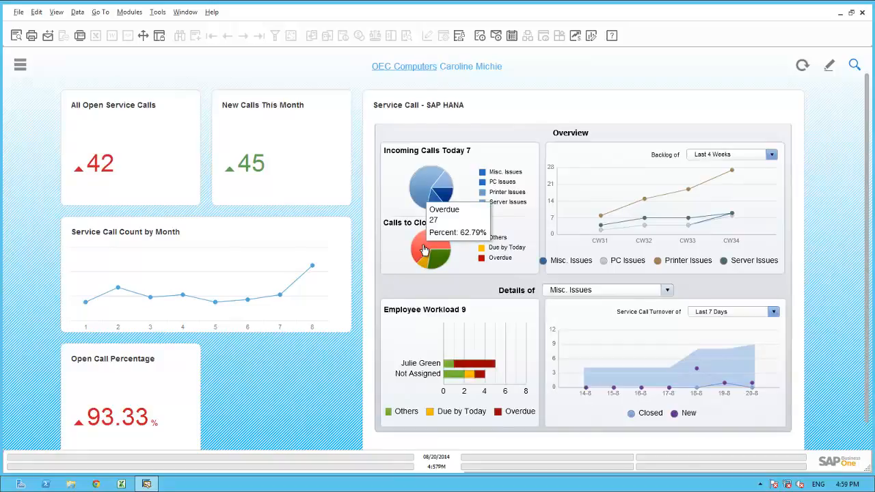
left_click(770, 156)
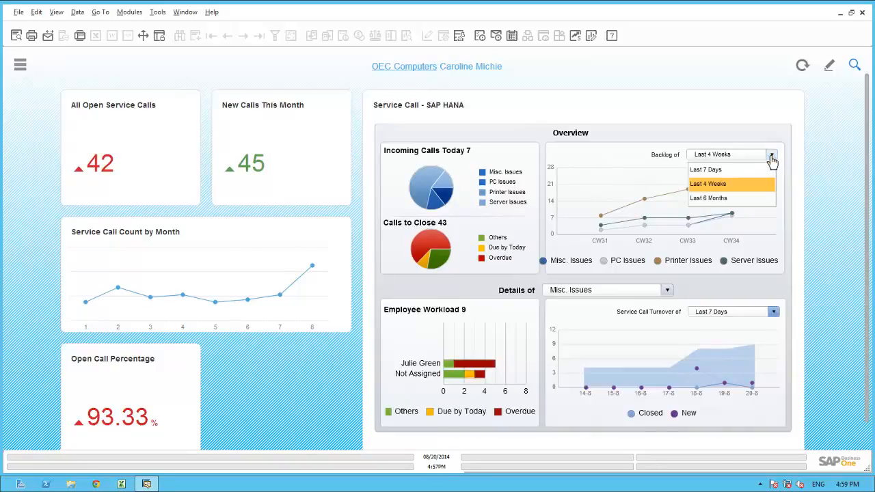
left_click(726, 184)
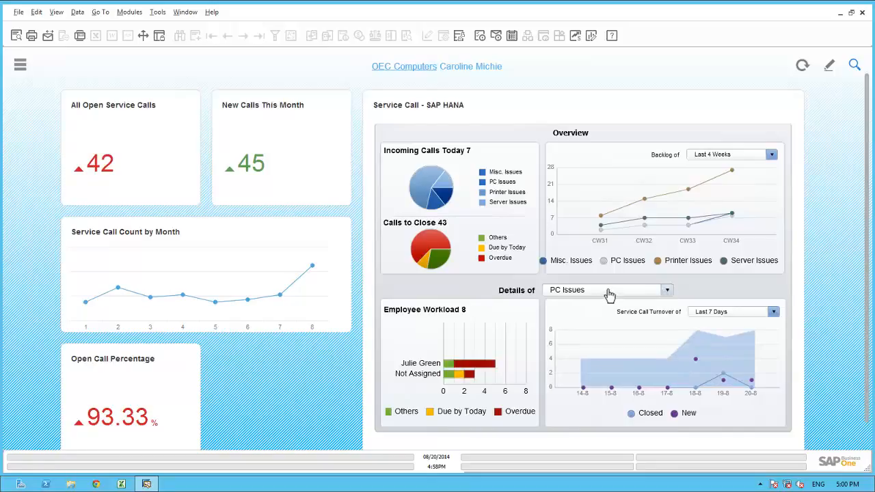
left_click(610, 290)
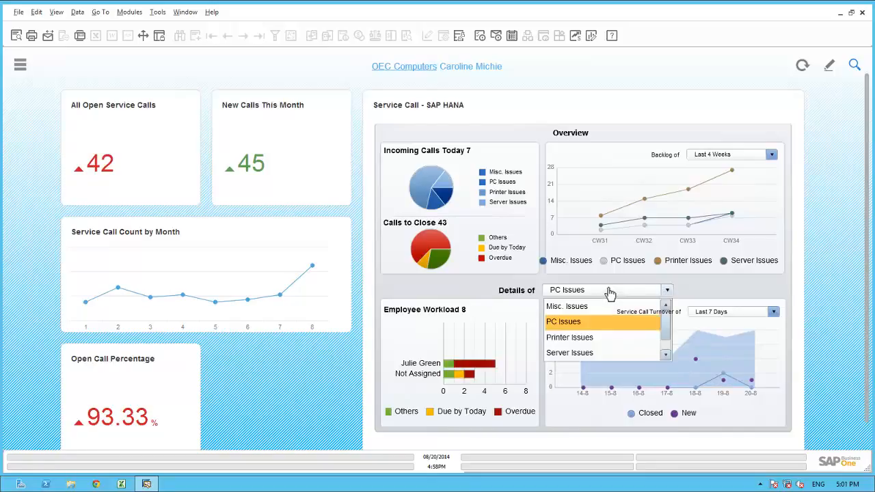
left_click(573, 341)
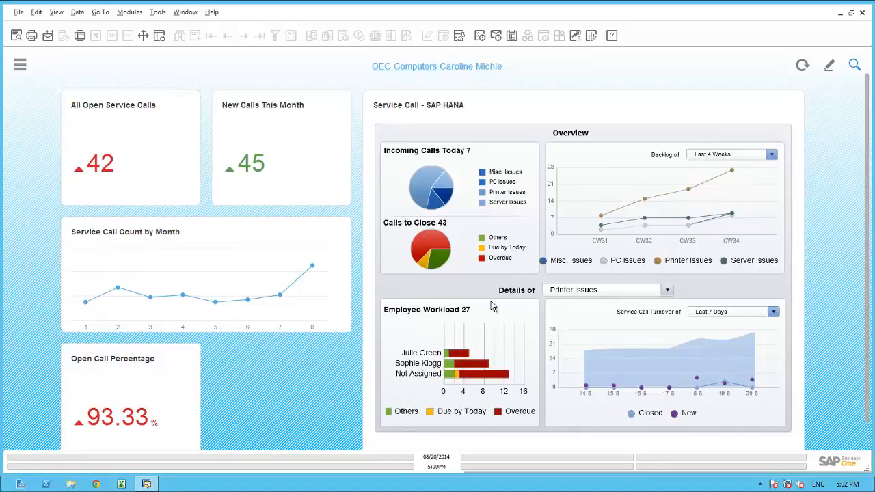
Step: Run the Service Calls by Queue report for calls with status Open, and open the first call in the Printers queue
left_click(21, 66)
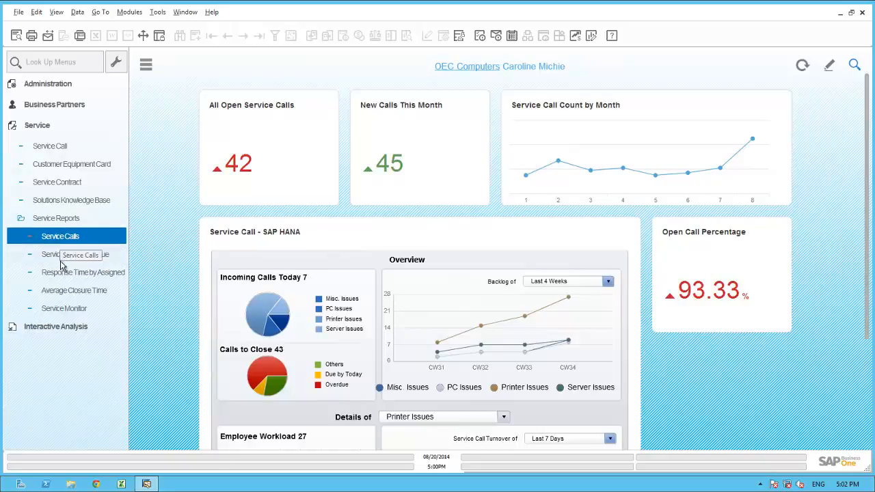
left_click(66, 256)
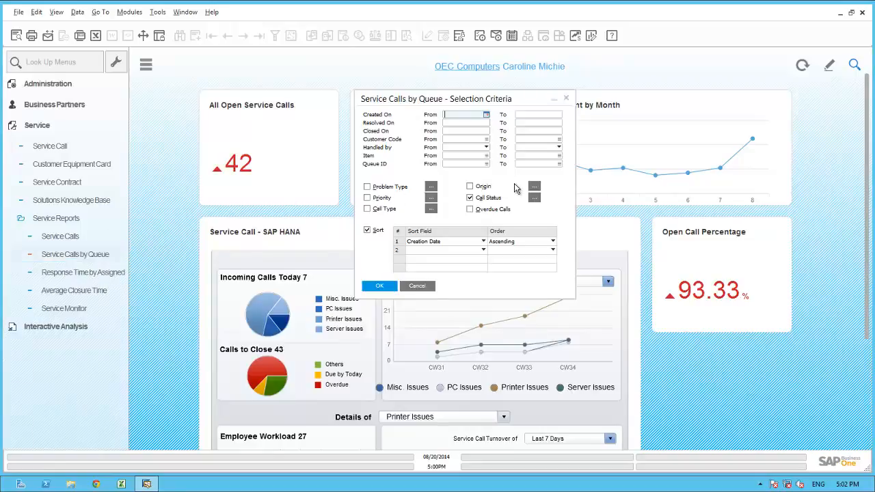
left_click(534, 198)
left_click(522, 214)
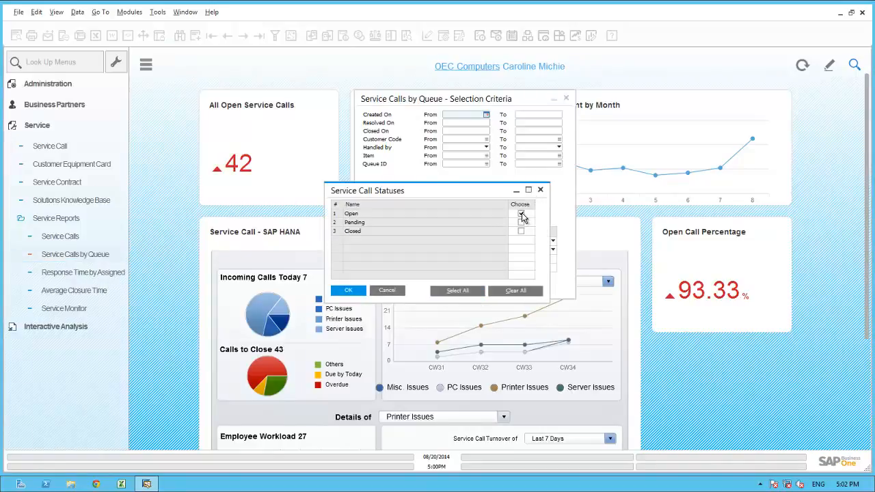
left_click(348, 290)
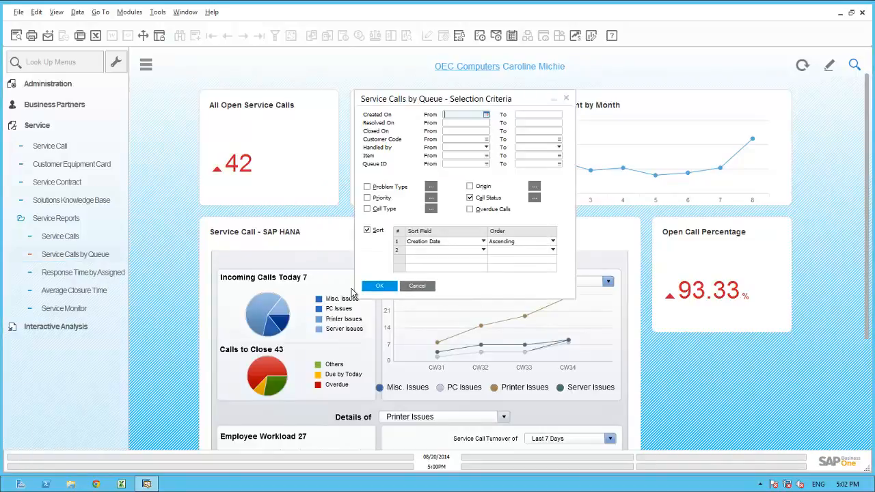
left_click(380, 287)
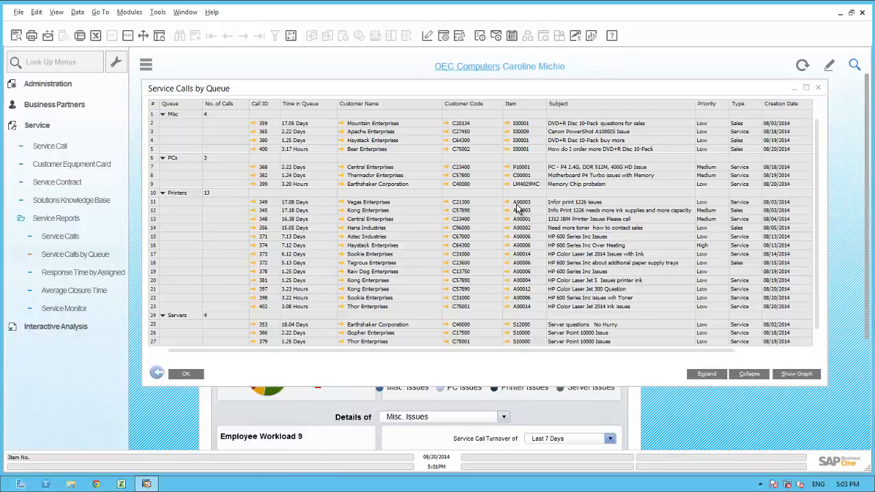
left_click(254, 203)
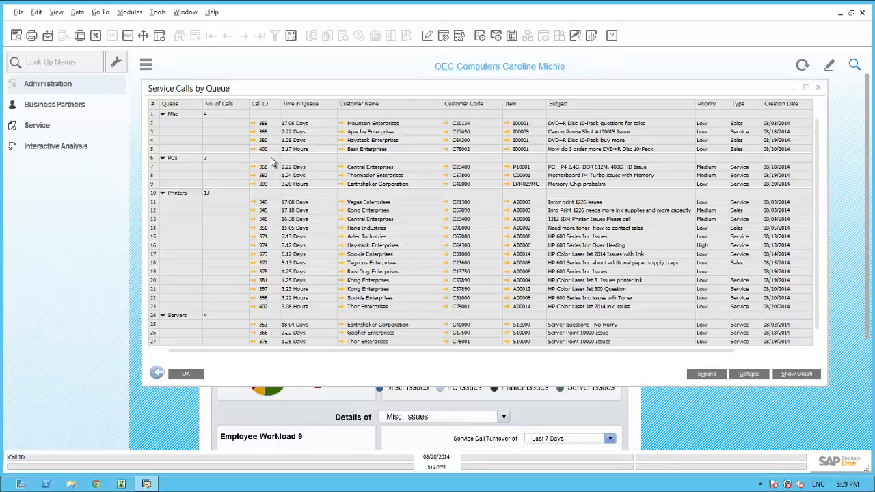
Step: Open the service queues setup and bring up the member list of the Printers queue
left_click(48, 83)
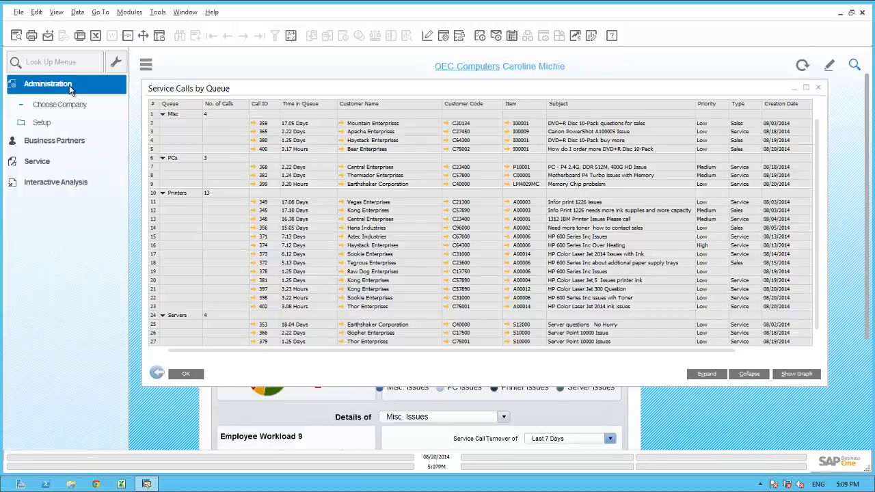
left_click(48, 124)
left_click(45, 160)
left_click(56, 194)
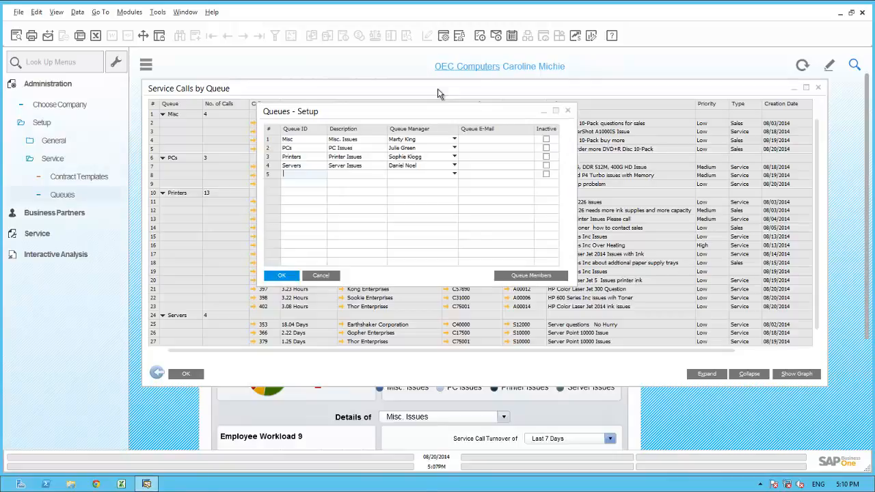
double_click(274, 158)
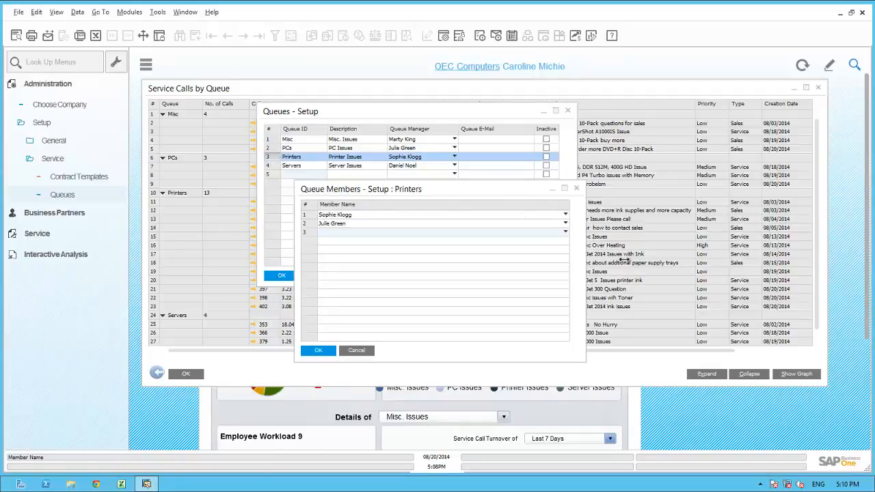
Step: Add the Servers queue's manager and the logged-in employee as members of the Printers queue, and save the queue setup
left_click(566, 233)
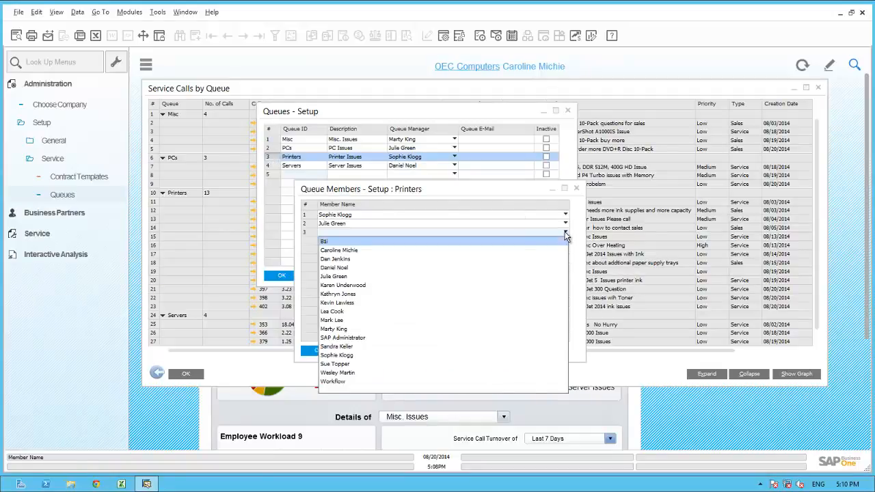
left_click(343, 268)
left_click(565, 240)
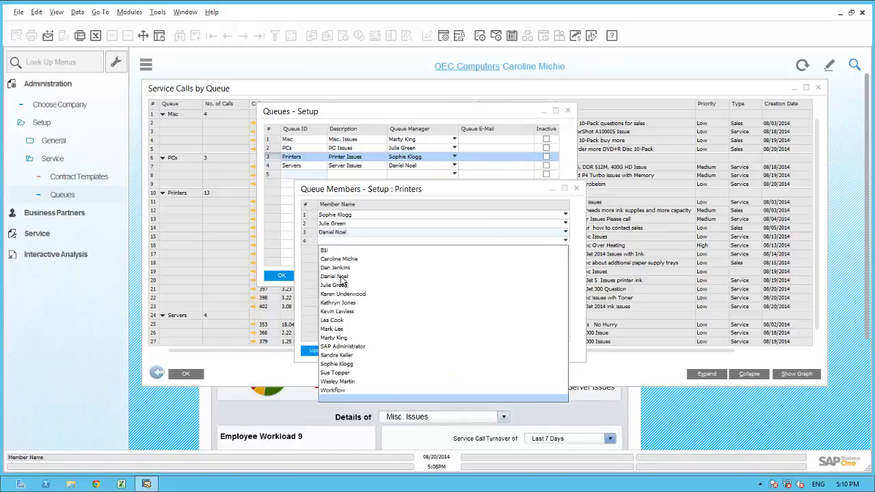
left_click(344, 260)
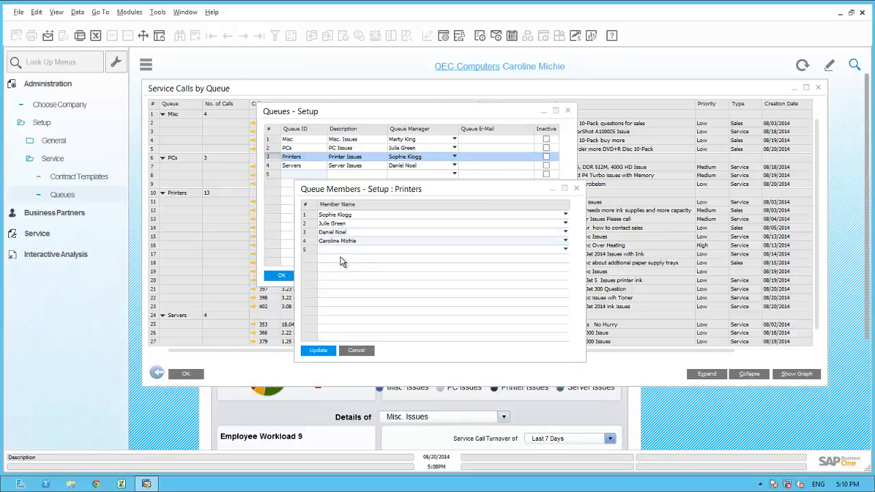
left_click(321, 349)
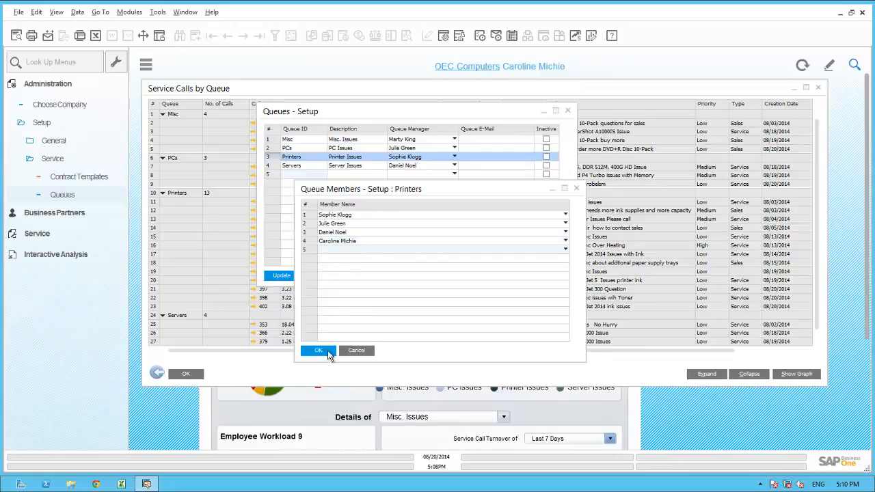
left_click(328, 351)
left_click(282, 276)
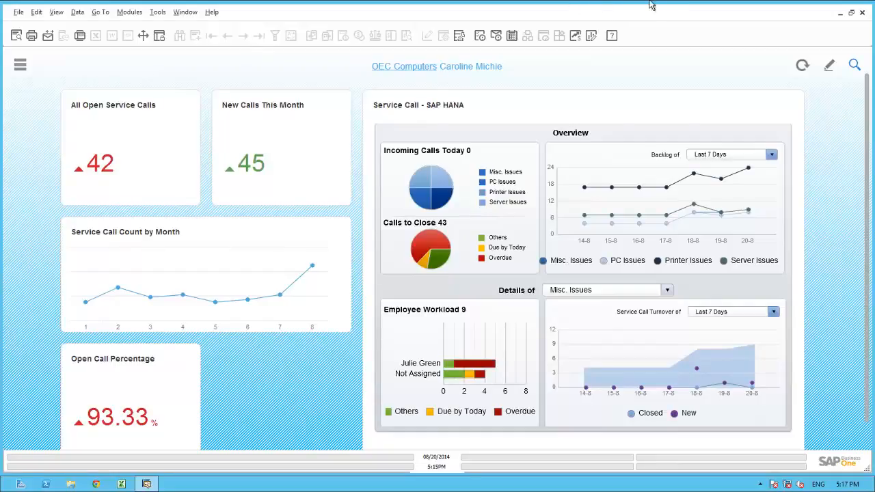
Step: Find the Open Printer Service Calls widget by searching the gallery for "printer", add it to the dashboard and finish editing the layout
left_click(830, 67)
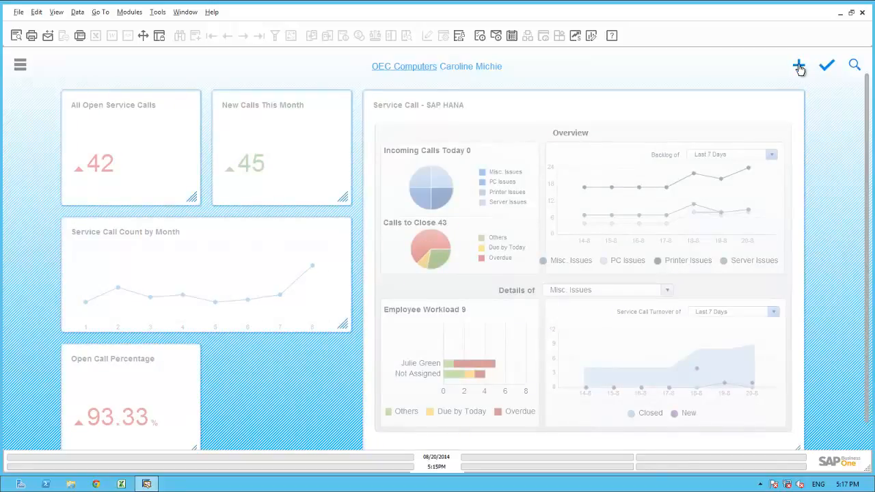
left_click(798, 66)
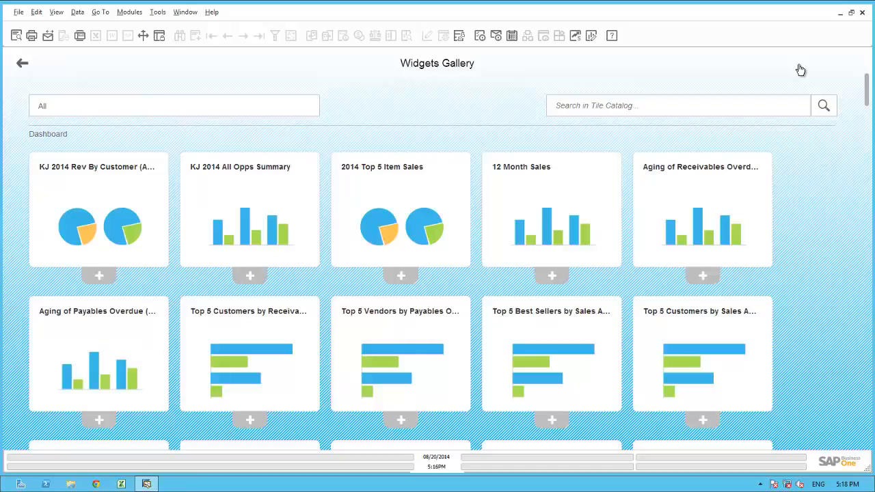
left_click(671, 105)
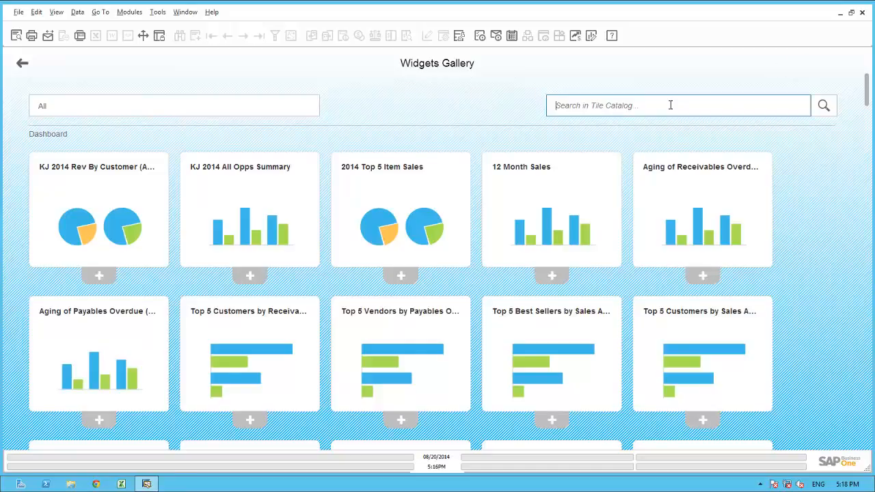
type("printer")
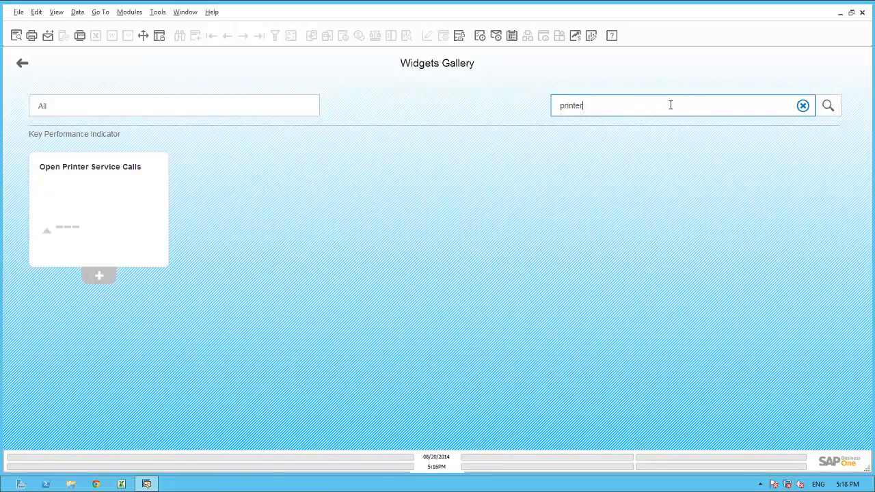
left_click(96, 279)
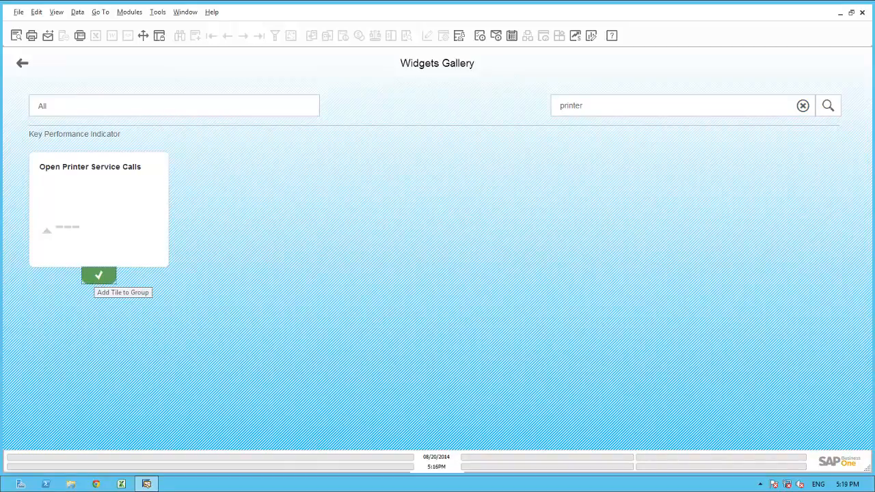
left_click(23, 66)
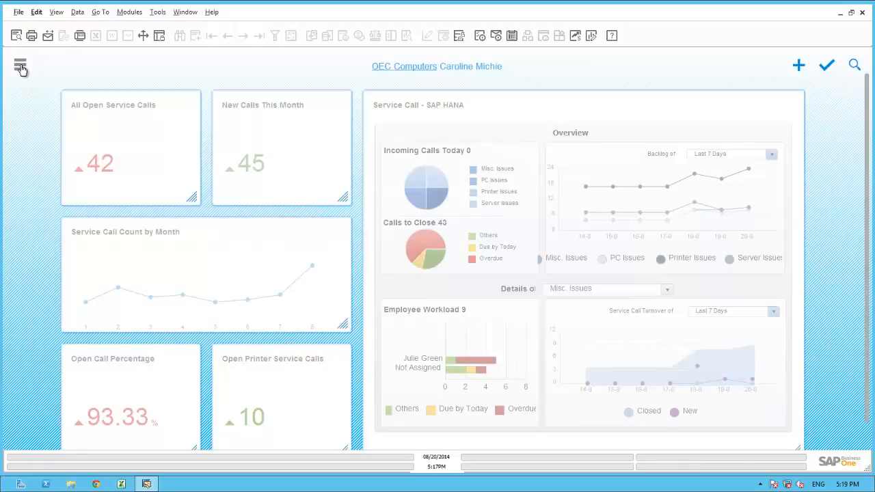
left_click(827, 65)
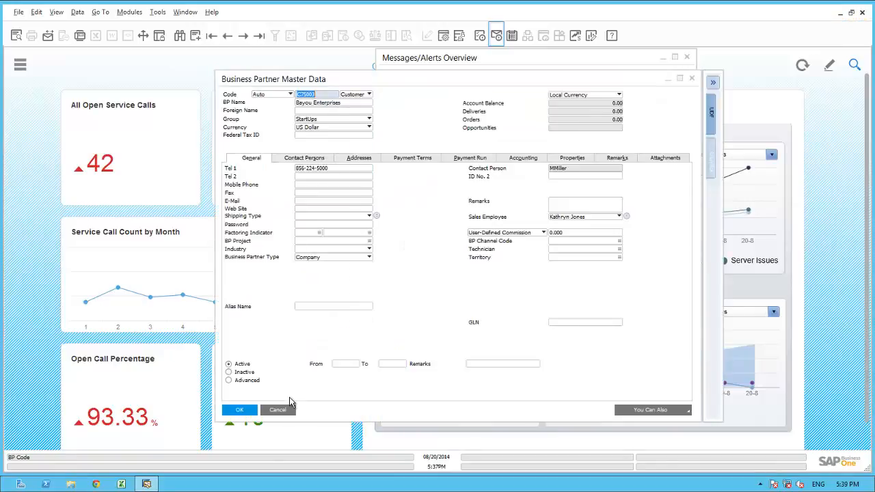
Step: Copy the BP Name Bayou Enterprises from the business partner master data and close the record
key("shift+F10")
key("Down")
key("Down")
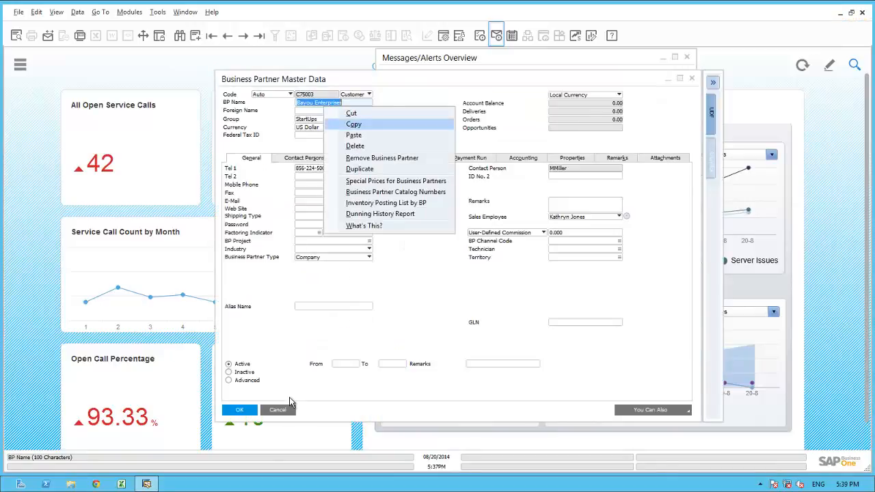
key("Return")
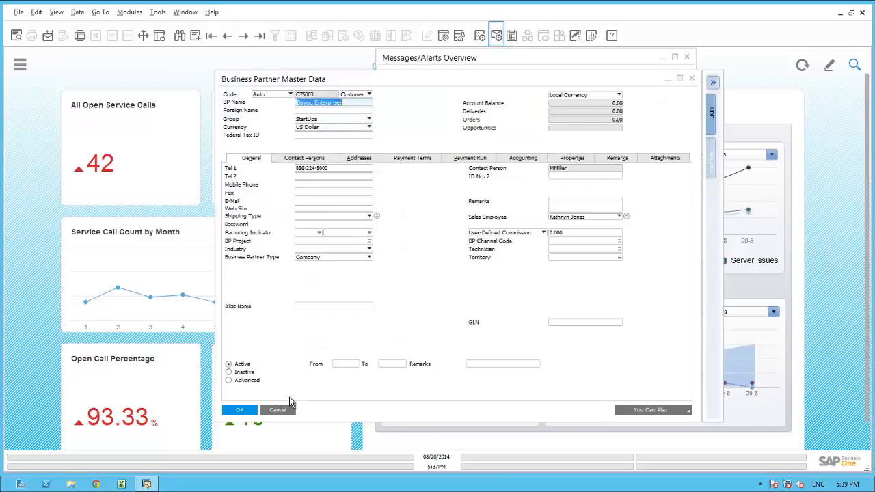
key("Escape")
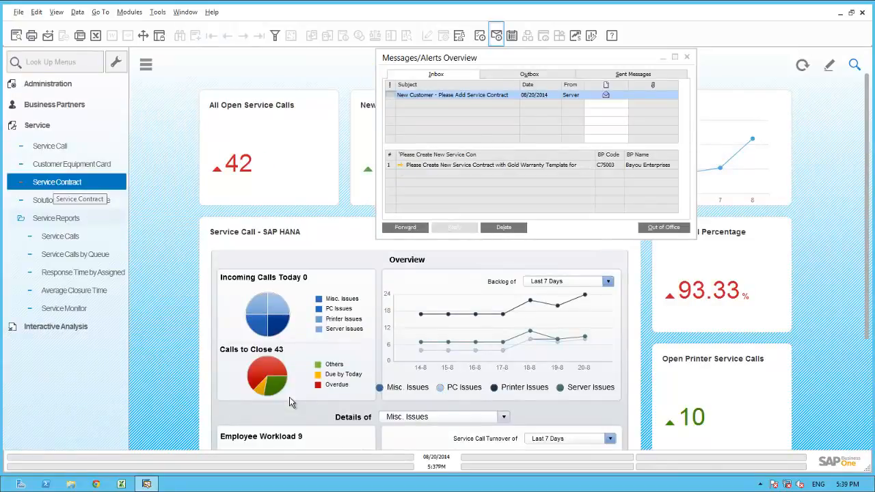
Step: Start a new service contract and paste Bayou Enterprises as the customer name so the customer's details fill in
key("Return")
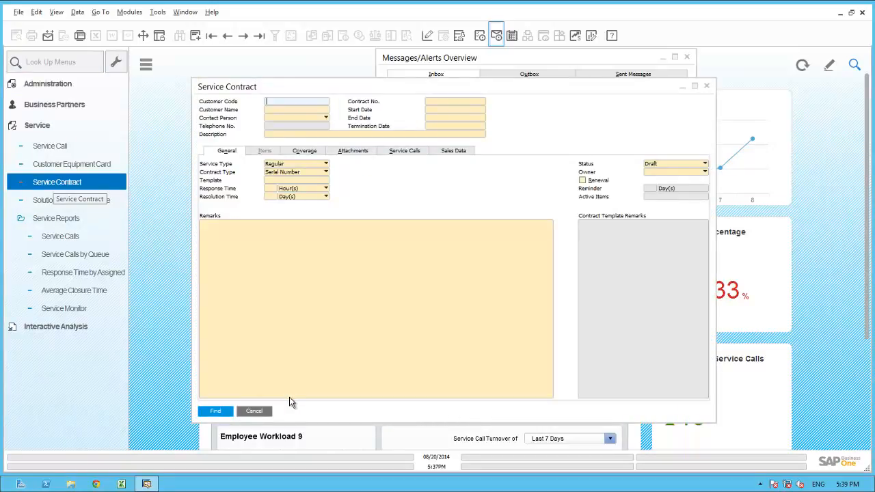
right_click(294, 111)
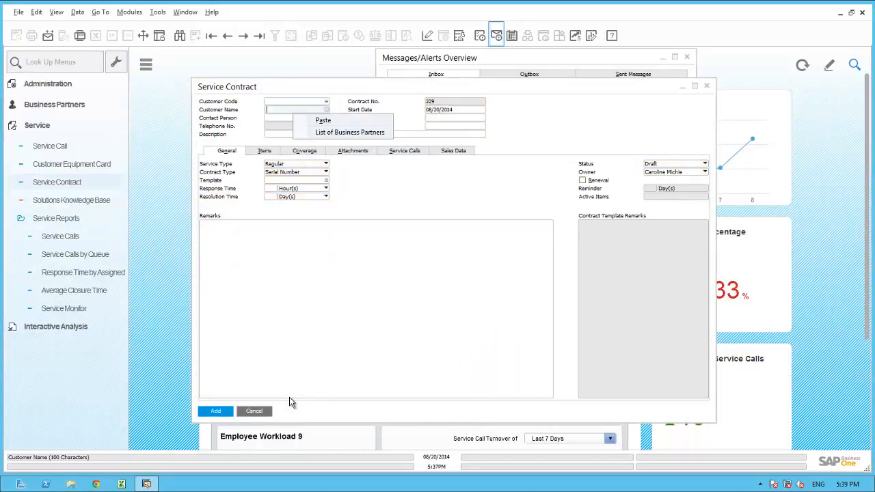
key("Down")
key("Return")
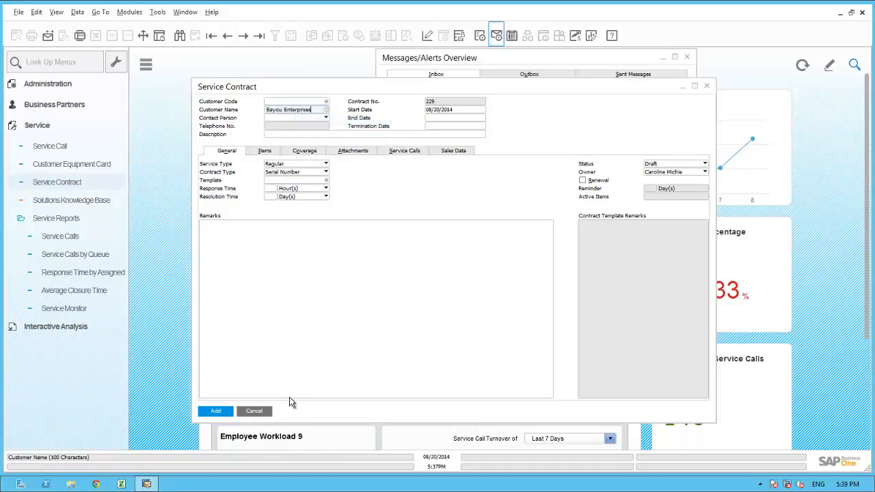
key("Tab")
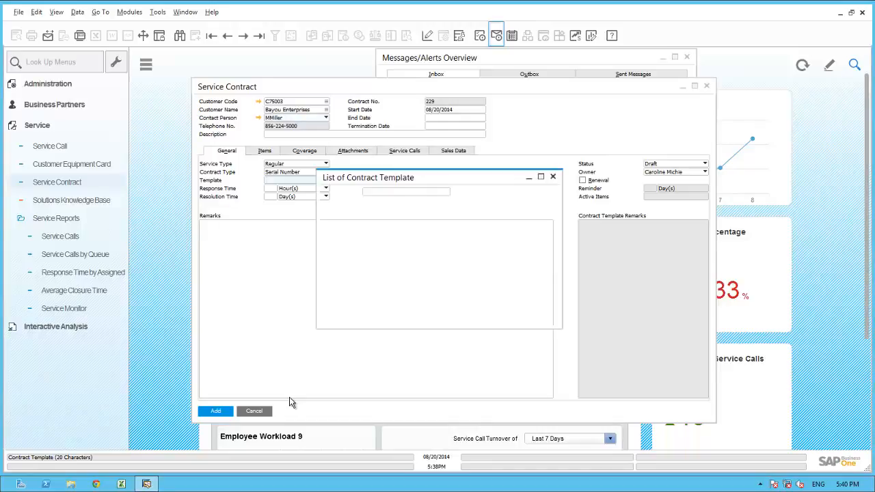
Step: Apply the Gold Customer template to the service contract, set its status to Approved and add the contract
key("Tab")
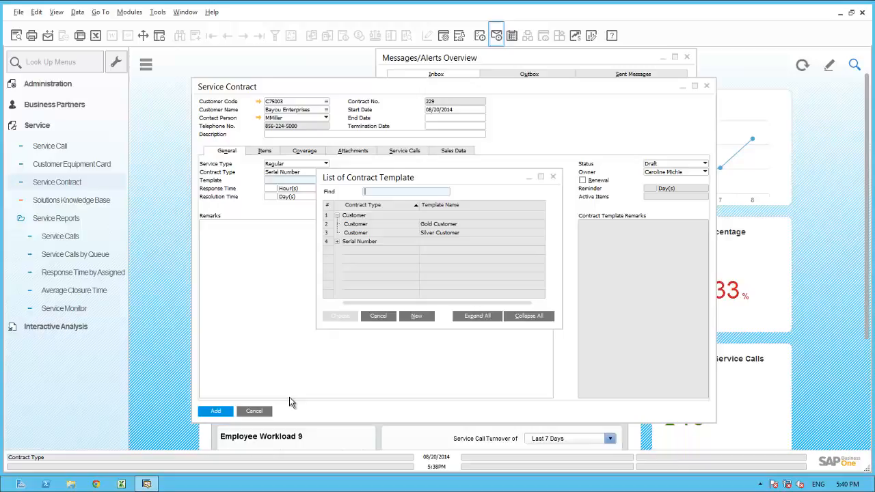
left_click(439, 224)
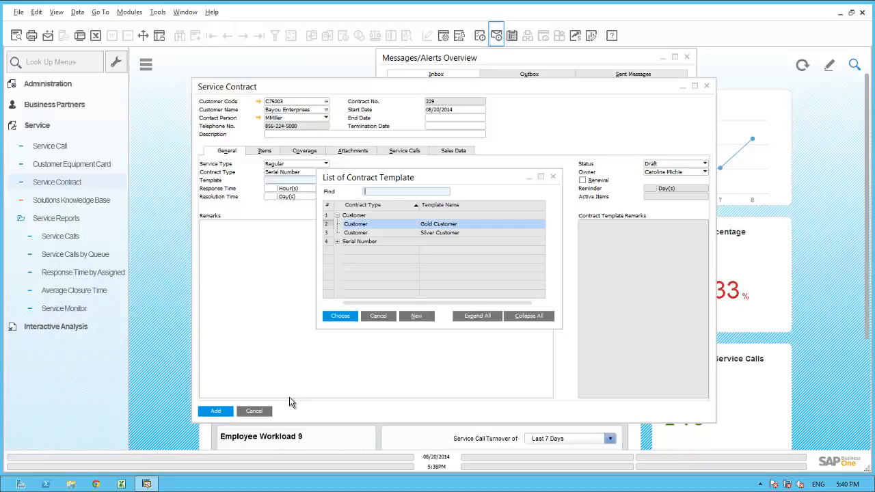
key("Return")
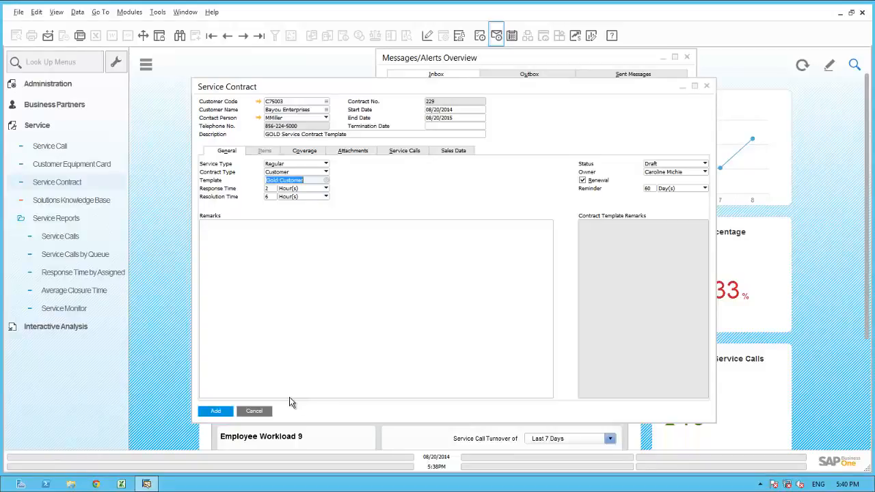
key("alt+o")
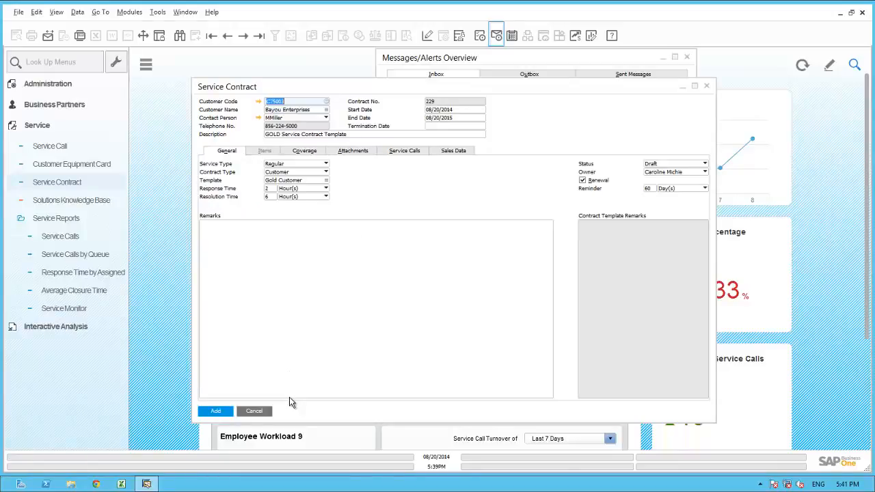
left_click(705, 164)
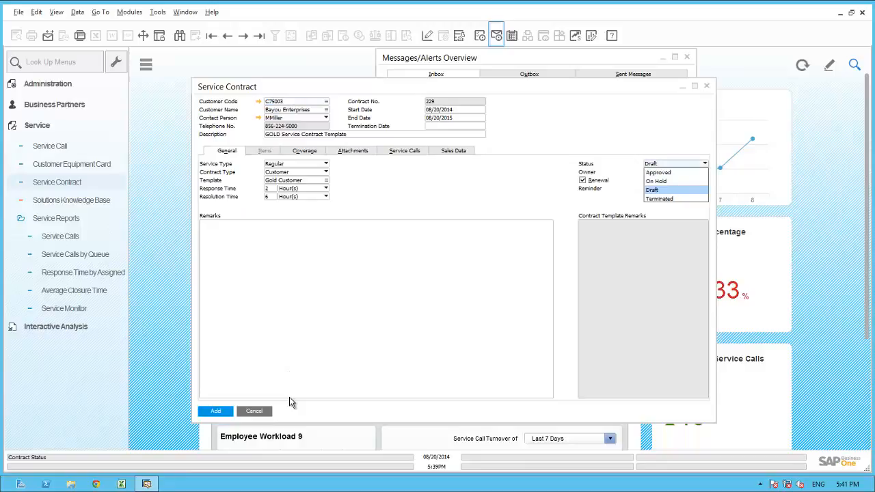
left_click(657, 172)
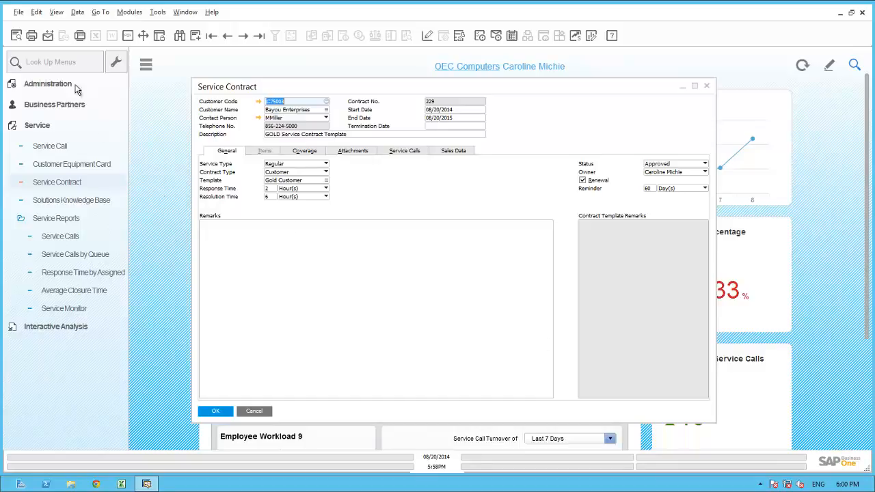
Step: Start a message from the service contract and add the Bayou Enterprises contact person as an e-mail recipient
left_click(50, 35)
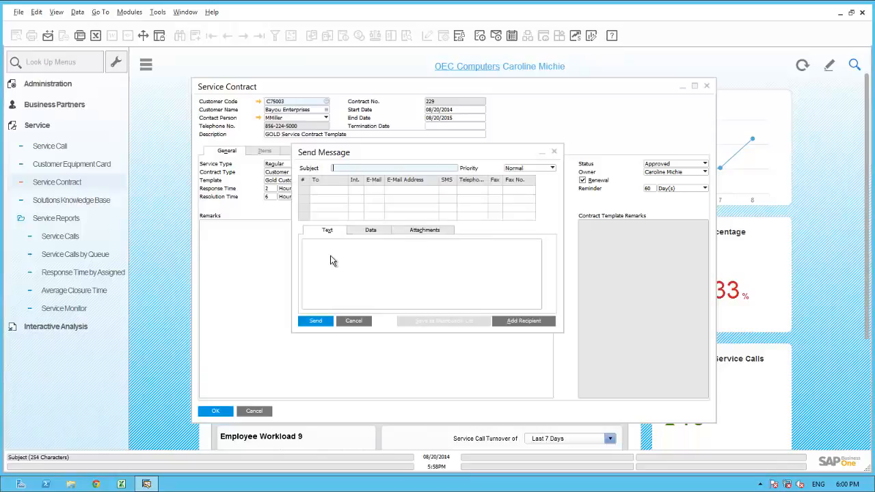
left_click(524, 321)
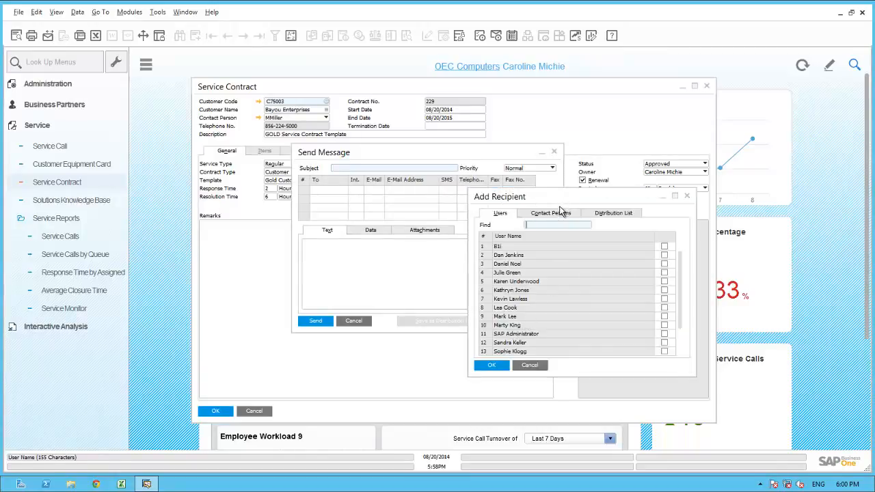
left_click(558, 214)
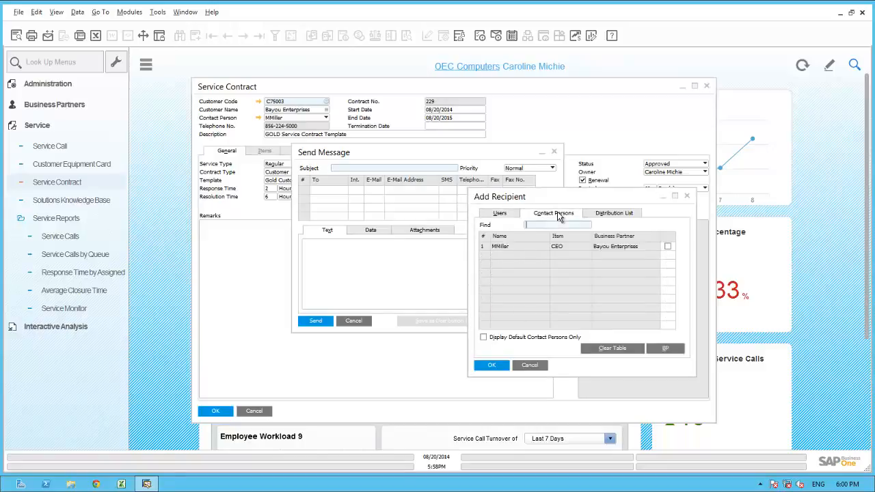
left_click(667, 249)
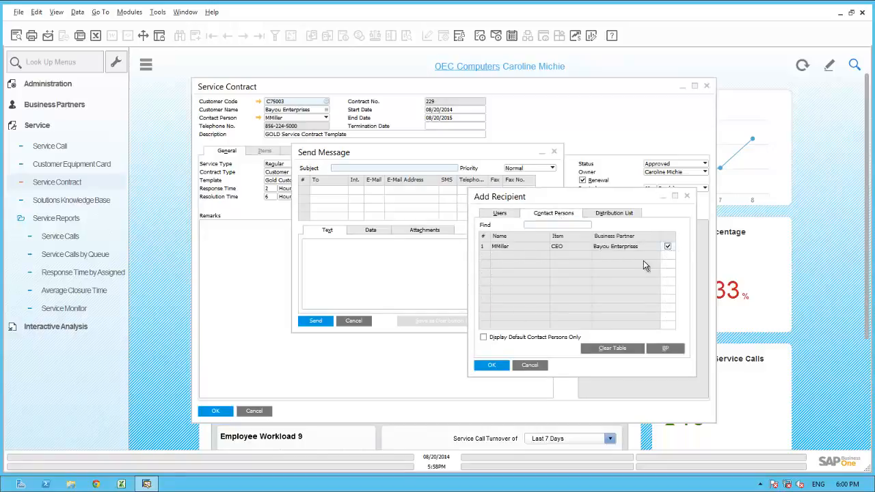
left_click(492, 365)
left_click(373, 190)
Step: Give the message the subject "Copy of your New Service Contract", write a short note presenting the contract copy and inviting questions, send it and close the contract
left_click(367, 167)
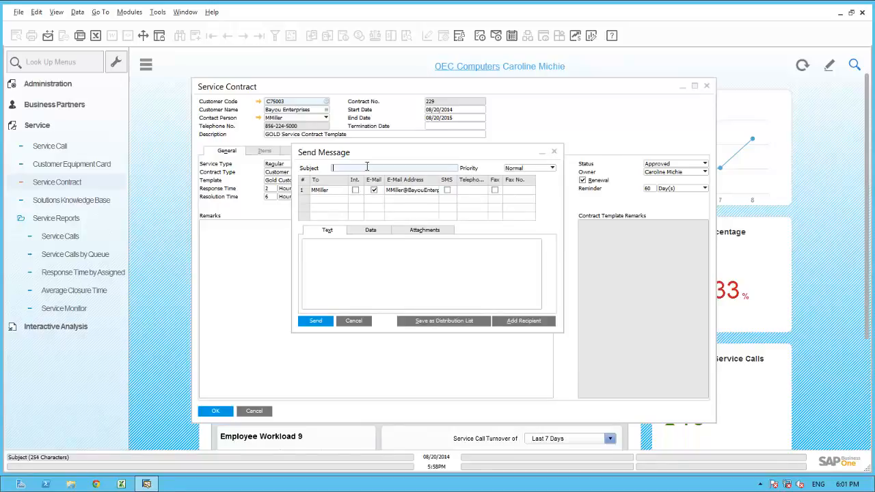
type("Copy of your New Service Contract")
left_click(378, 253)
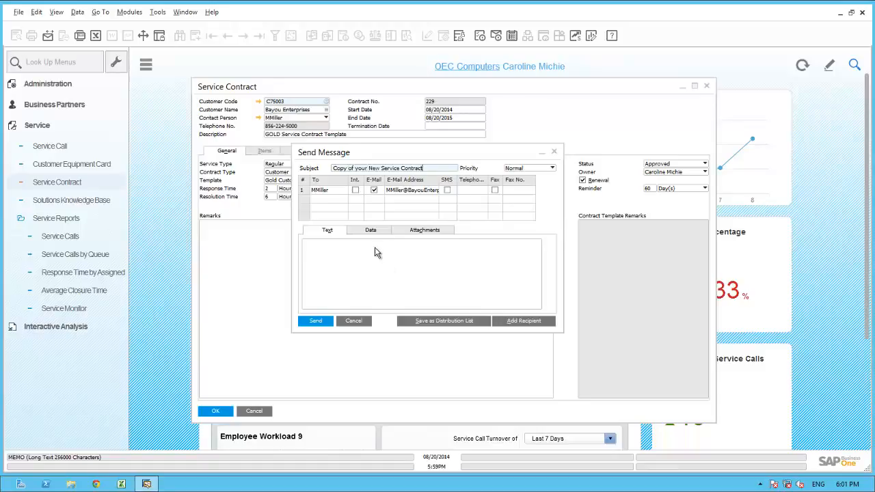
left_click(374, 247)
type("Mi")
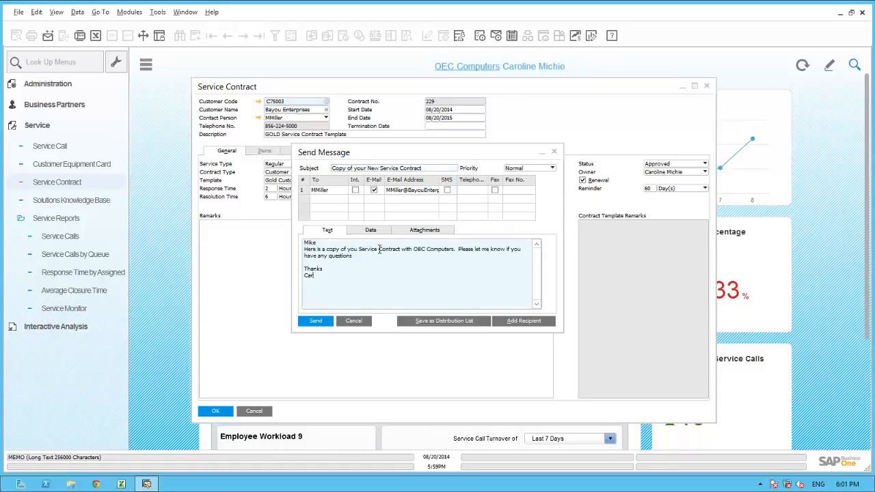
type("roline")
left_click(314, 320)
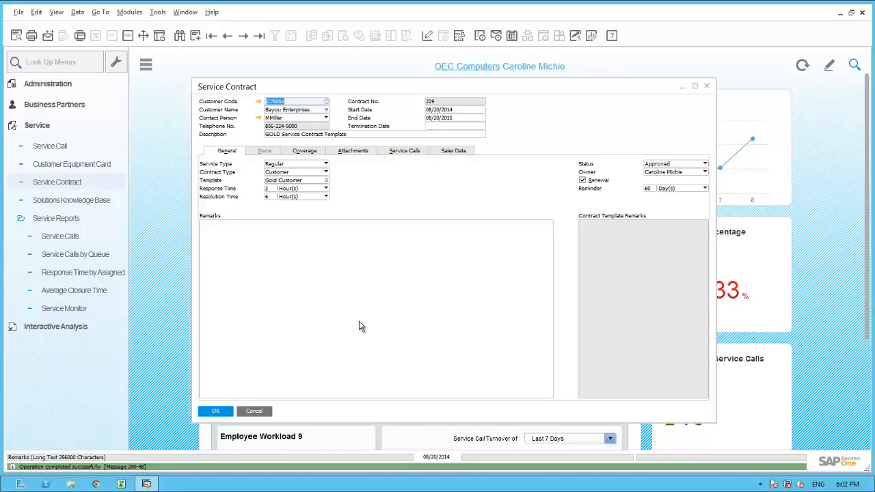
left_click(217, 410)
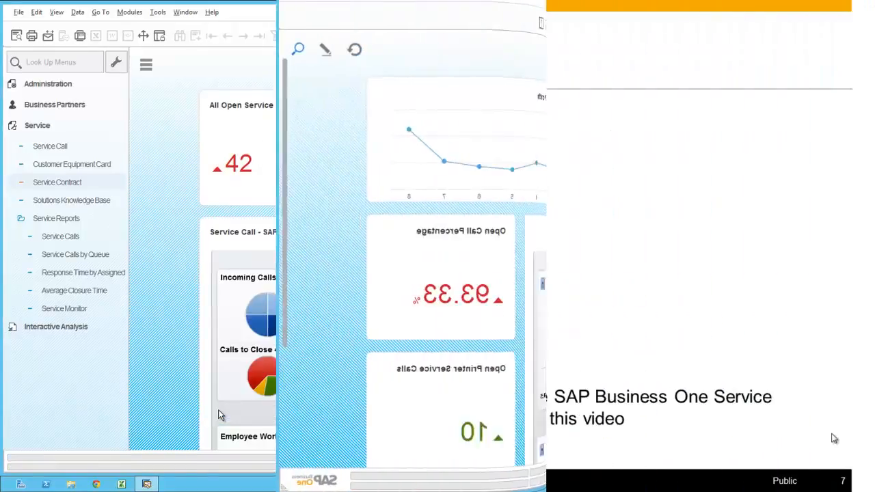